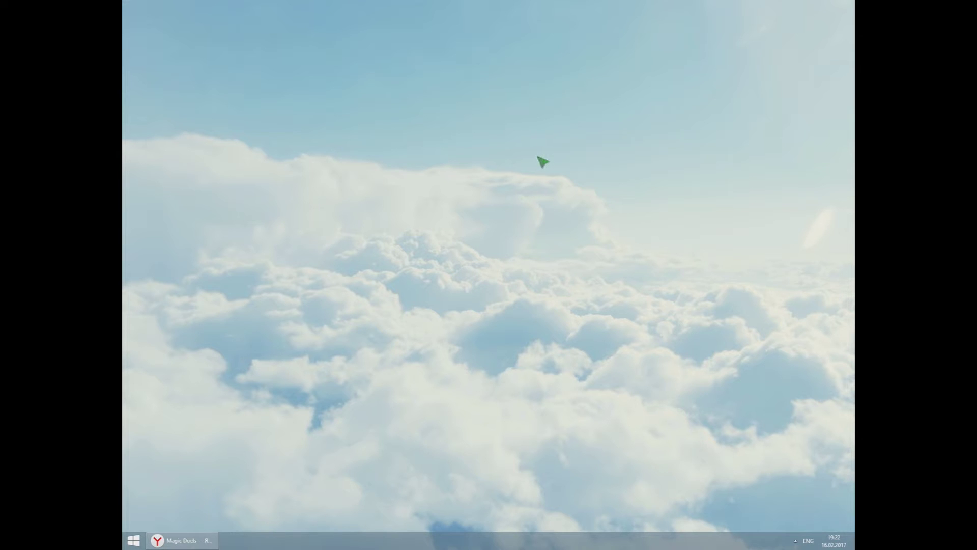
# Step: Open the "MTG XMage: FAQ по игре" link from the Magic Duels community page and look through the document
pyautogui.click(209, 541)
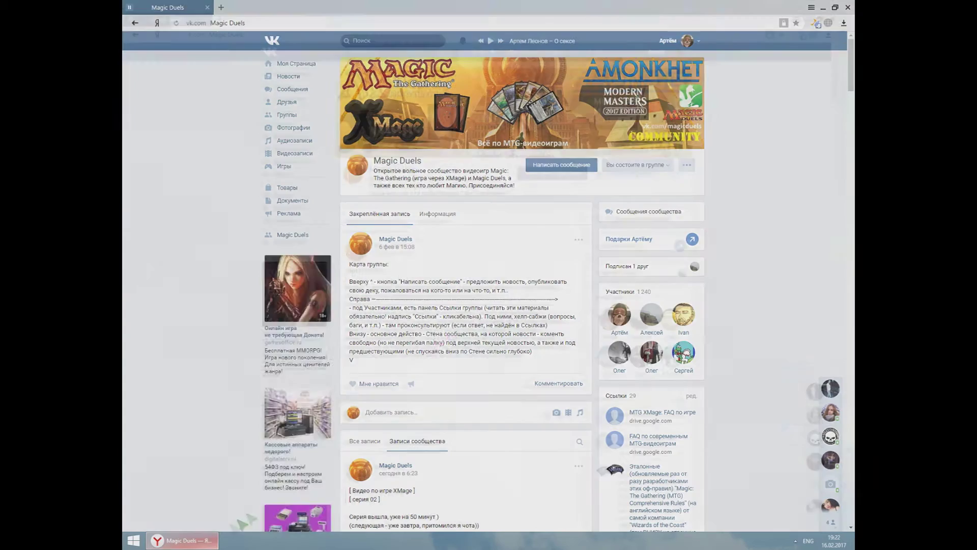
pyautogui.click(662, 412)
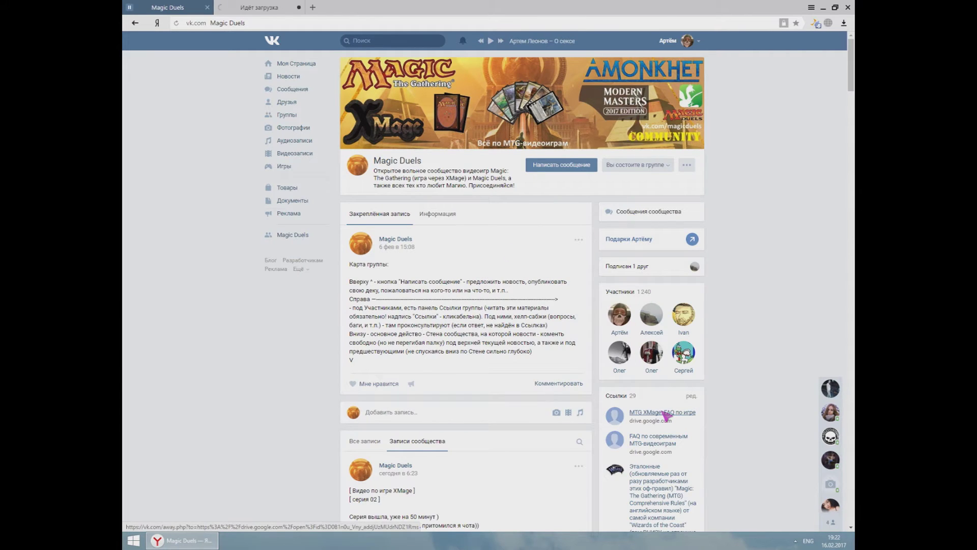
pyautogui.click(272, 9)
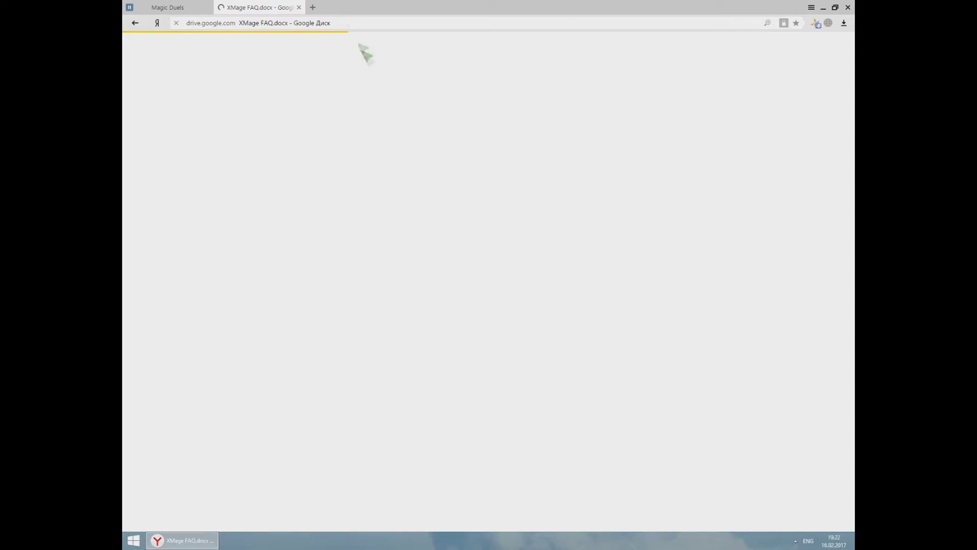
pyautogui.scroll(-6, 490, 249)
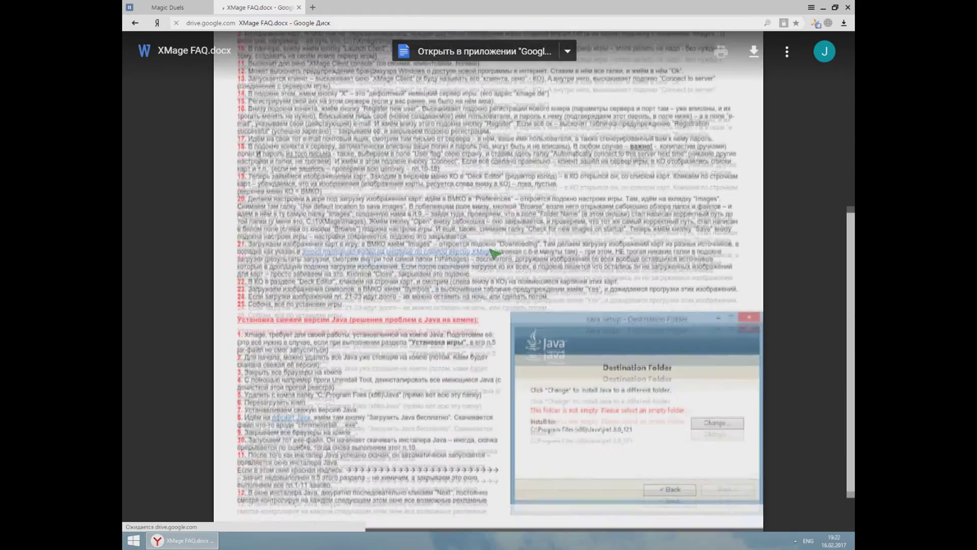
pyautogui.scroll(6, 494, 249)
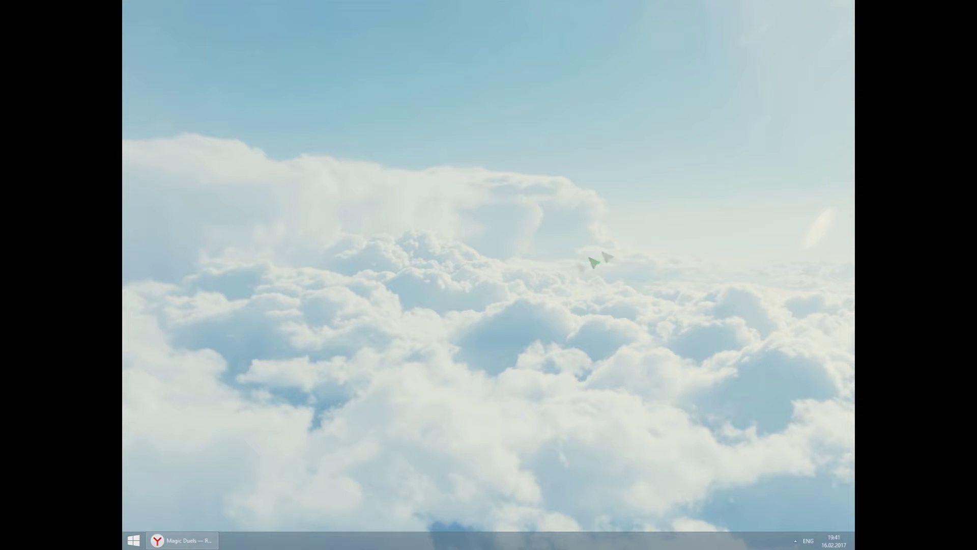
# Step: Close the browser window and launch the XMage client
pyautogui.rightClick(205, 540)
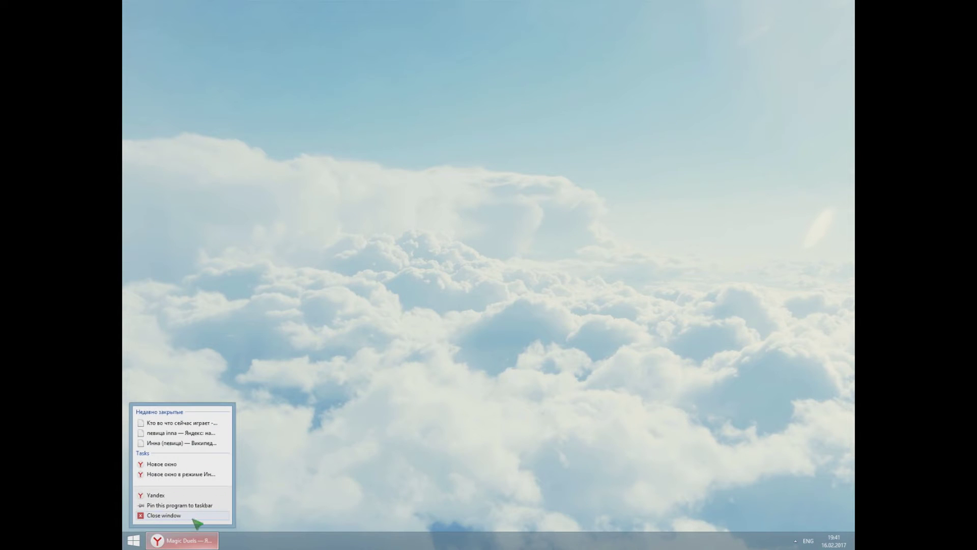
pyautogui.click(196, 520)
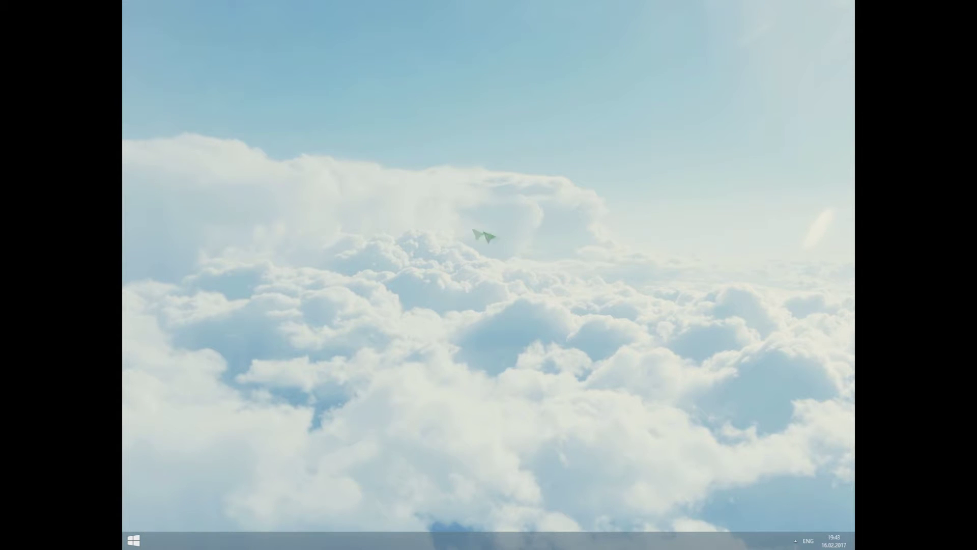
pyautogui.moveTo(124, 2)
pyautogui.click(229, 69)
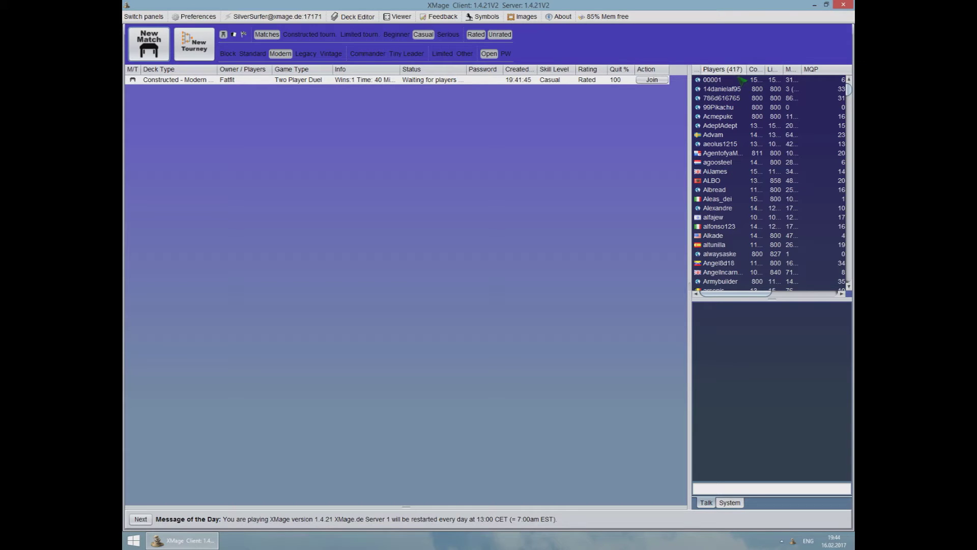
pyautogui.moveTo(848, 89)
pyautogui.mouseDown()
pyautogui.moveTo(847, 213)
pyautogui.moveTo(847, 89)
pyautogui.mouseUp()
pyautogui.click(770, 490)
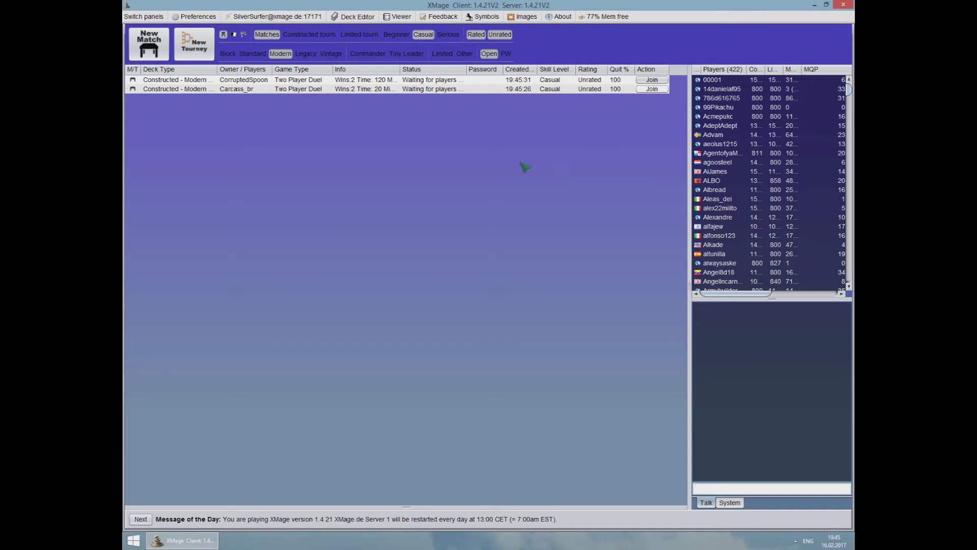
# Step: Extend the lobby filter to running tables, constructed and limited tournaments, and the Beginner and Serious skill levels
pyautogui.click(234, 34)
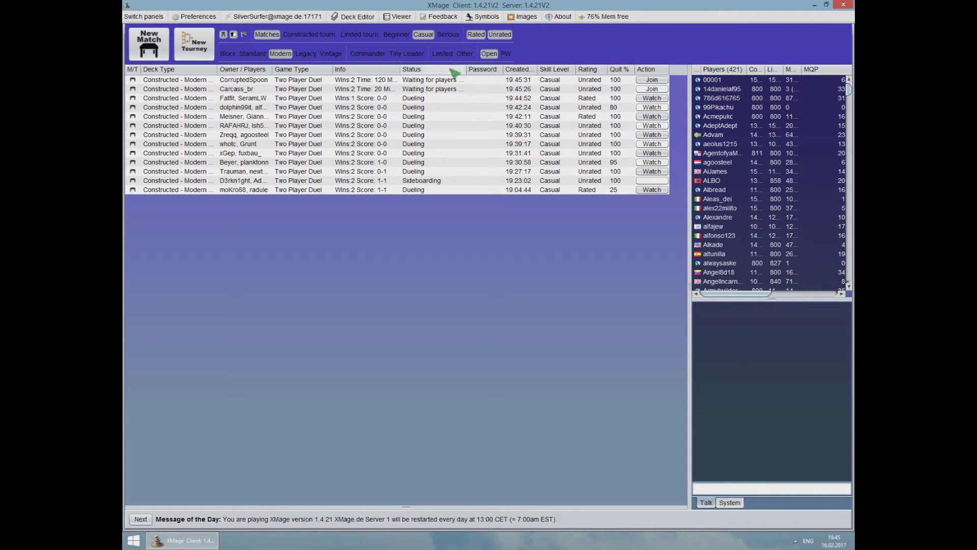
pyautogui.click(309, 34)
pyautogui.click(359, 34)
pyautogui.click(396, 34)
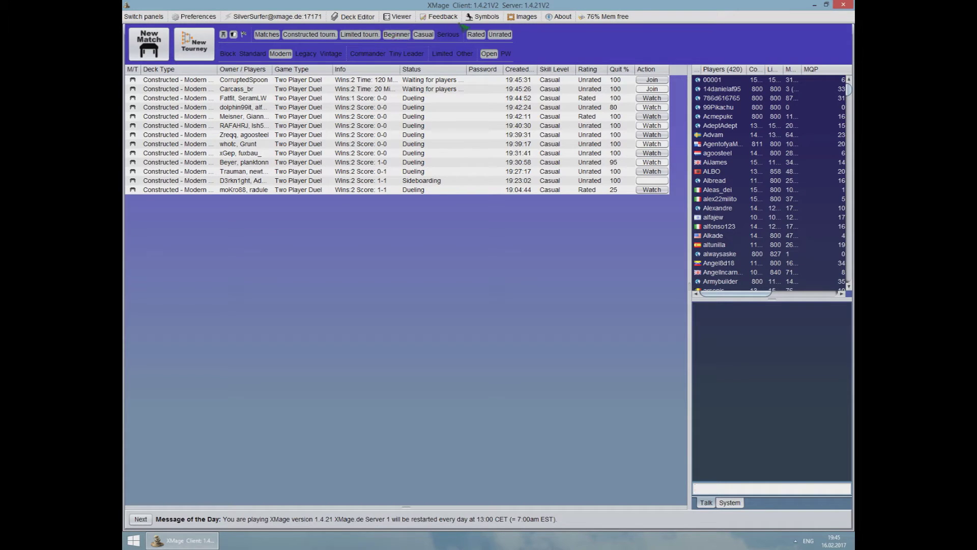
pyautogui.click(448, 34)
# Step: Include the Block, Standard, Legacy, Vintage, Commander, Tiny Leader, Limited and Other formats in the table list
pyautogui.click(228, 54)
pyautogui.click(252, 54)
pyautogui.click(305, 53)
pyautogui.click(331, 54)
pyautogui.click(368, 54)
pyautogui.click(406, 54)
pyautogui.click(442, 54)
pyautogui.click(464, 54)
pyautogui.moveTo(684, 143); pyautogui.dragTo(676, 112)
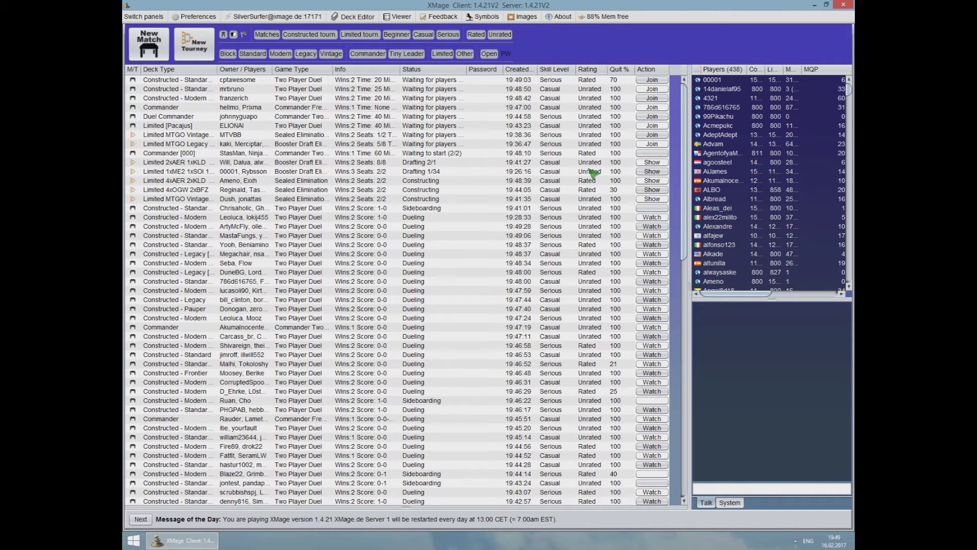
# Step: Watch a running Constructed - Modern two-player duel as a spectator and stop watching it
pyautogui.click(443, 272)
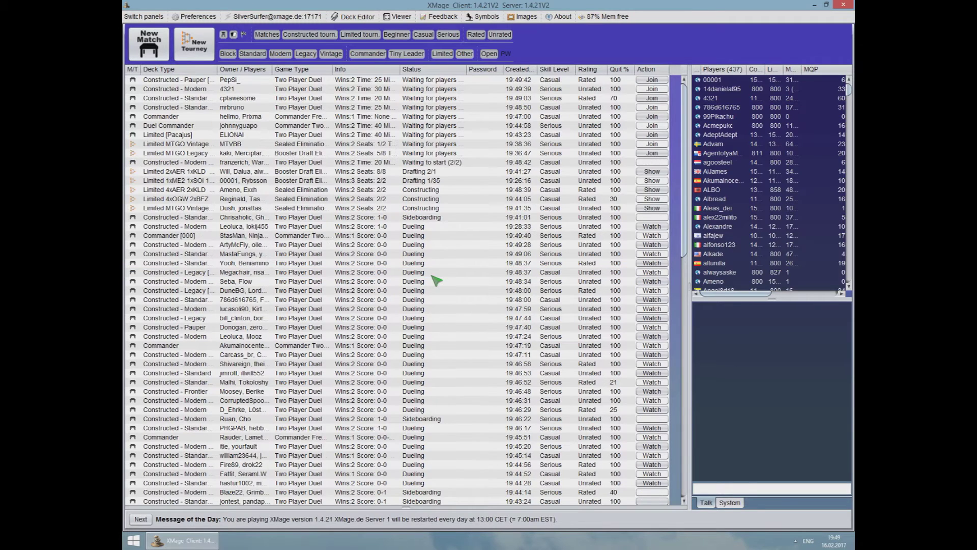
pyautogui.click(434, 282)
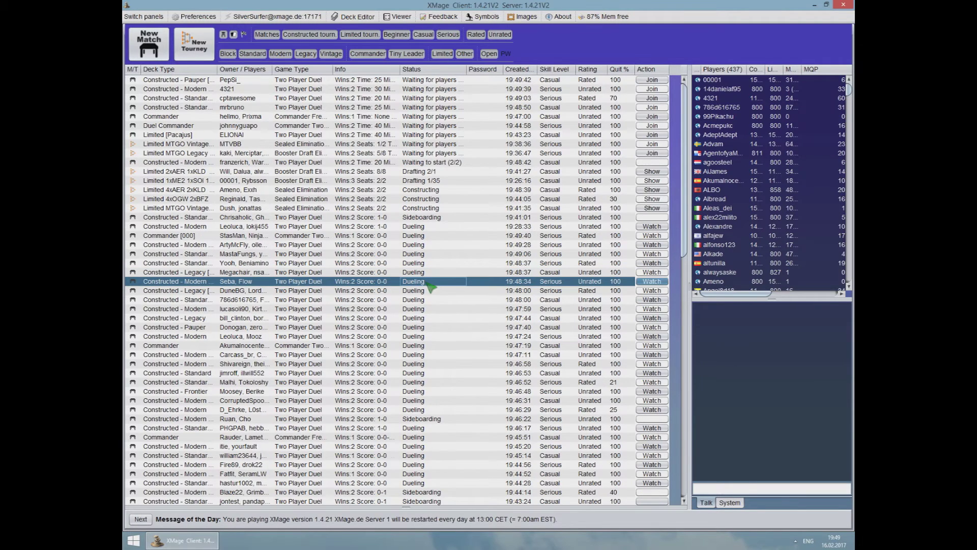
pyautogui.click(653, 281)
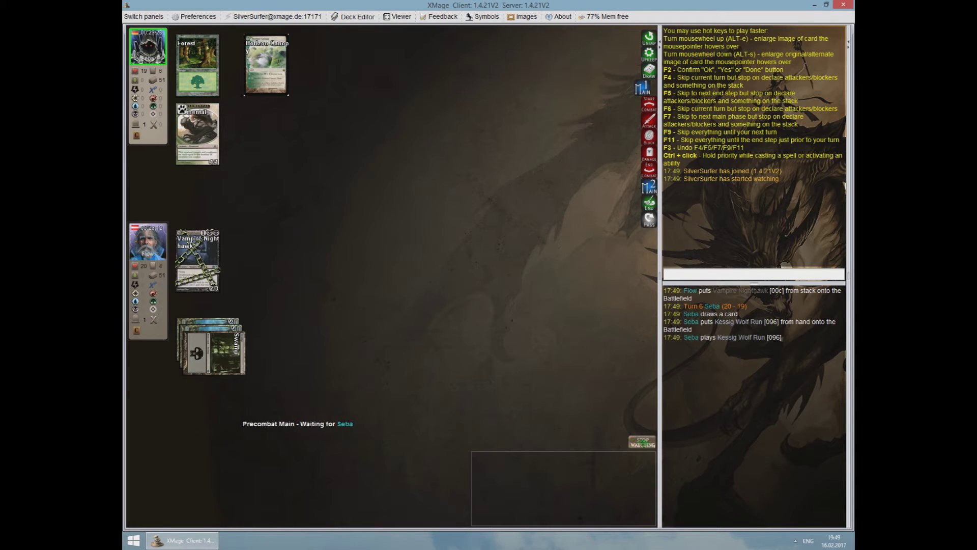
pyautogui.click(649, 445)
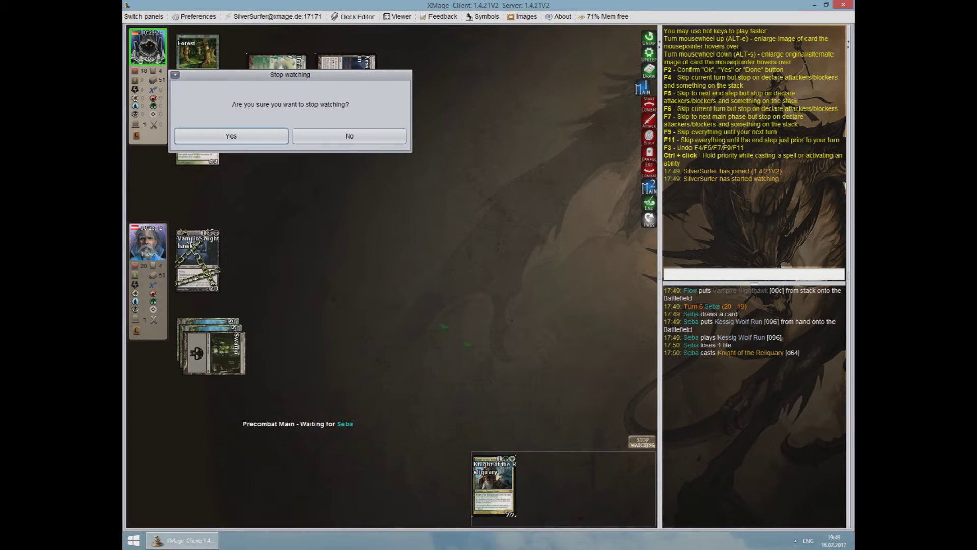
pyautogui.click(268, 142)
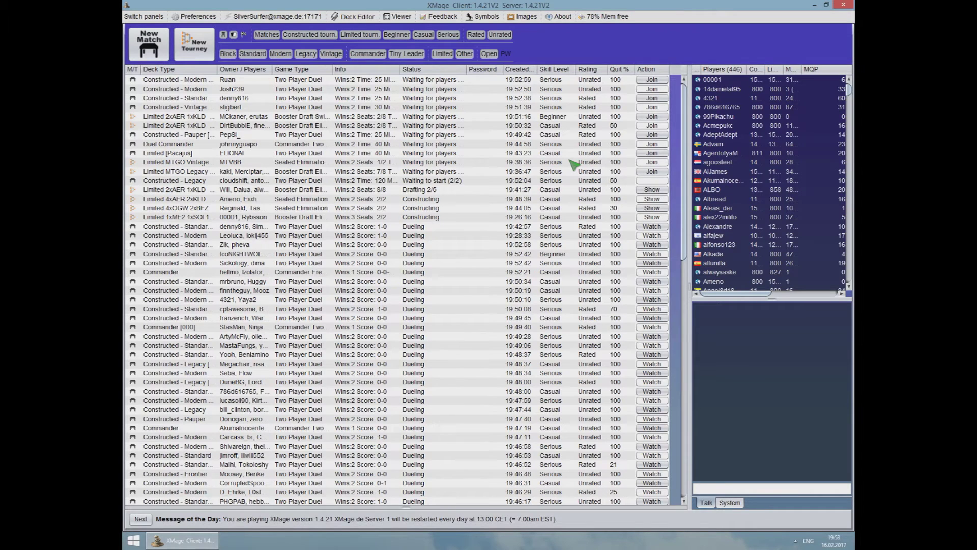
# Step: Examine the match and tournament entries in the table list, comparing their type marks and Limited deck types
pyautogui.click(444, 309)
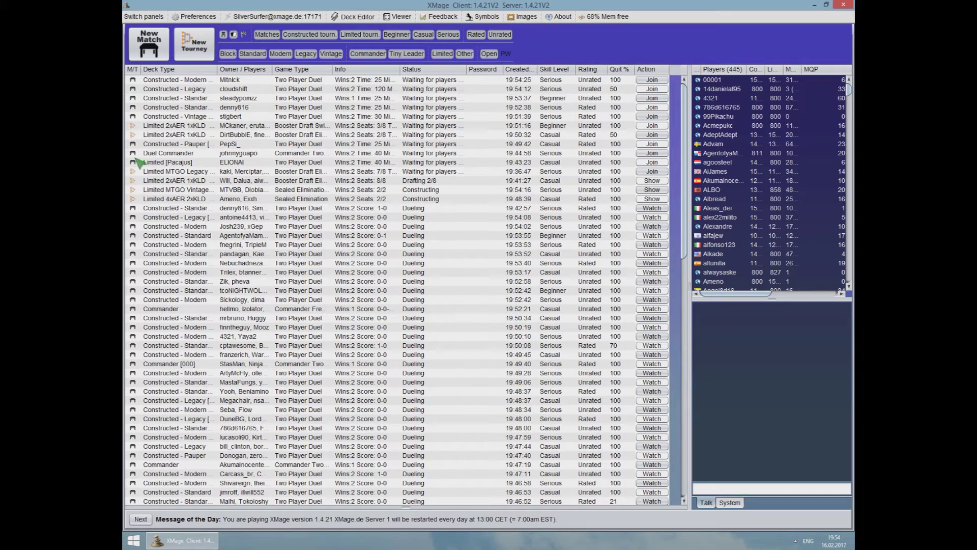
pyautogui.click(146, 254)
pyautogui.click(153, 202)
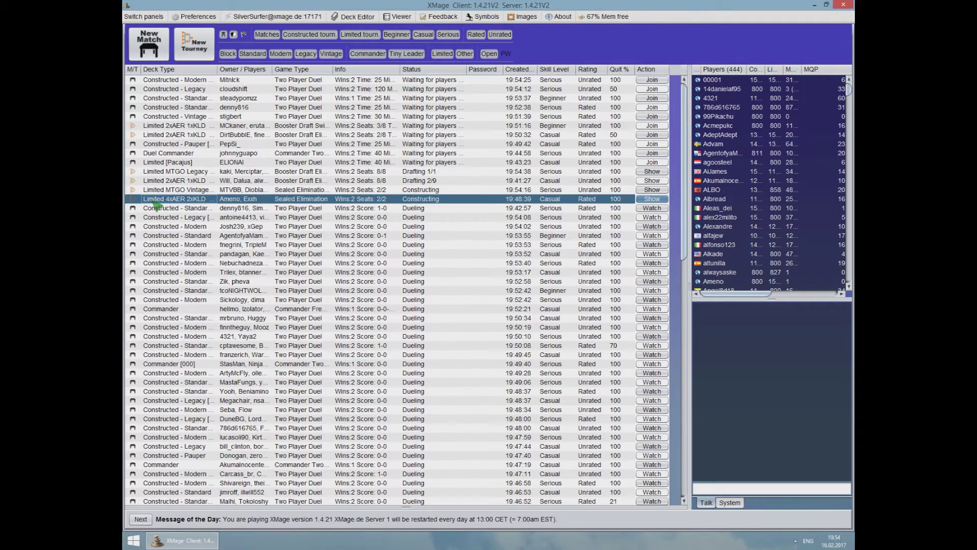
pyautogui.click(135, 173)
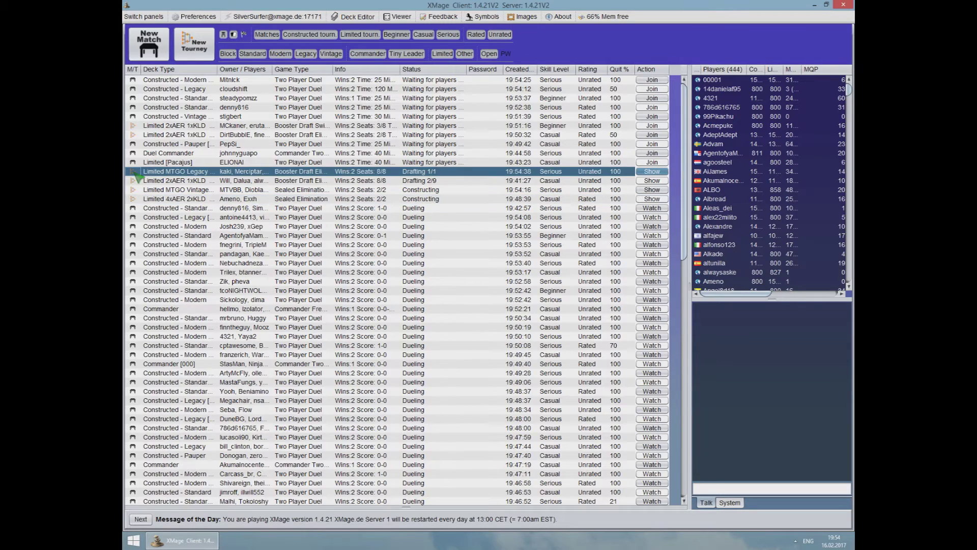
pyautogui.click(199, 181)
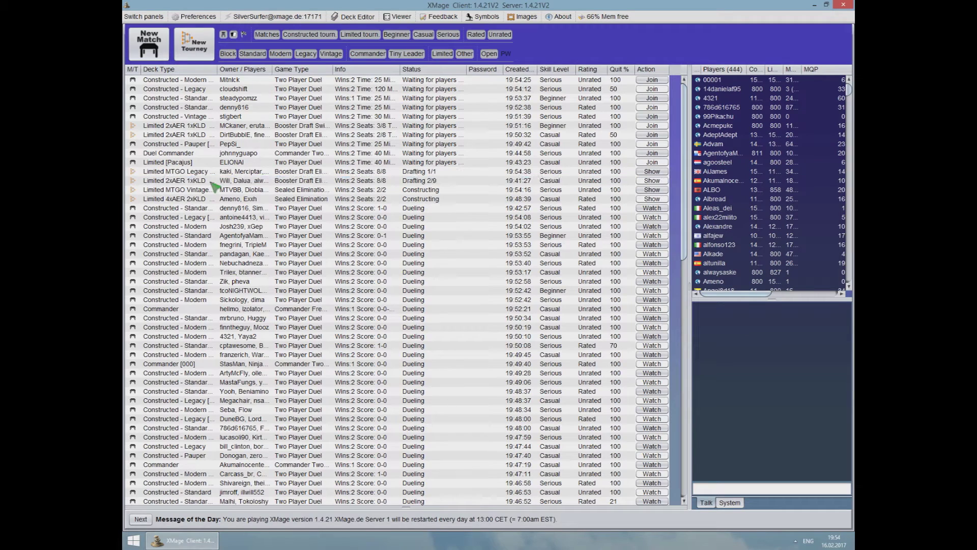
pyautogui.click(195, 190)
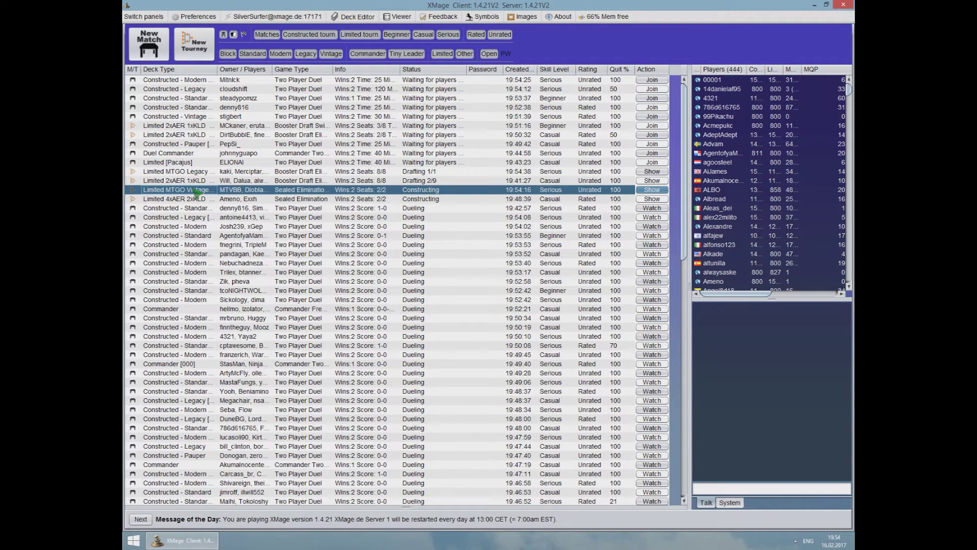
pyautogui.click(193, 134)
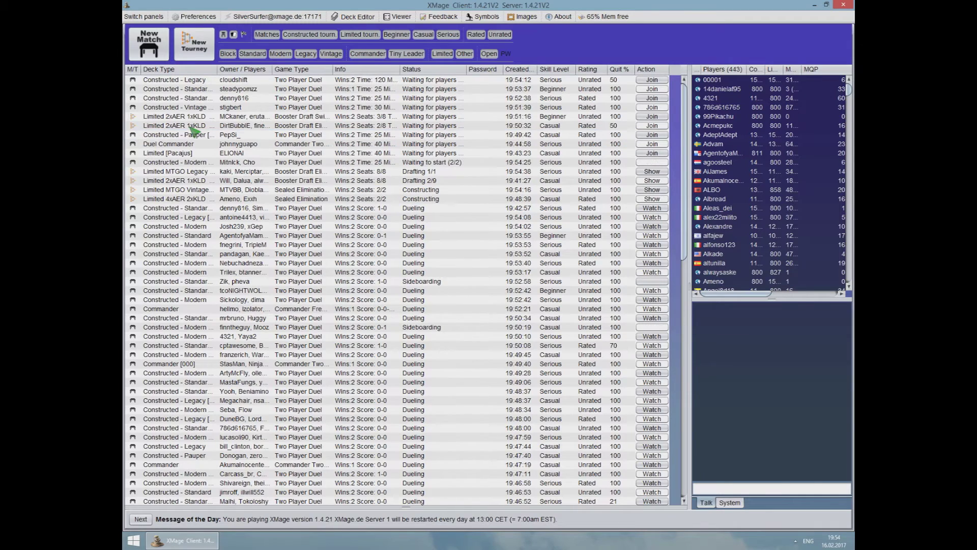
pyautogui.click(192, 127)
pyautogui.click(192, 118)
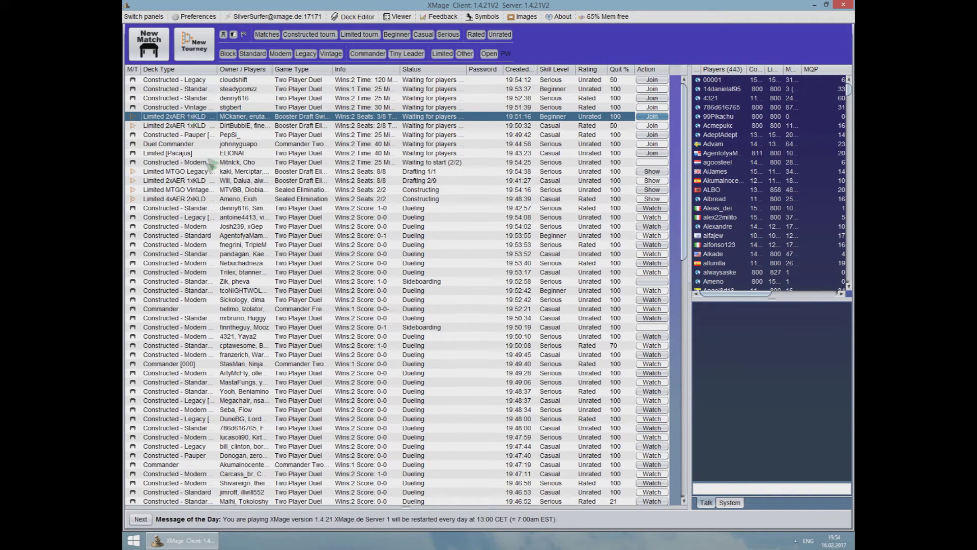
pyautogui.click(197, 200)
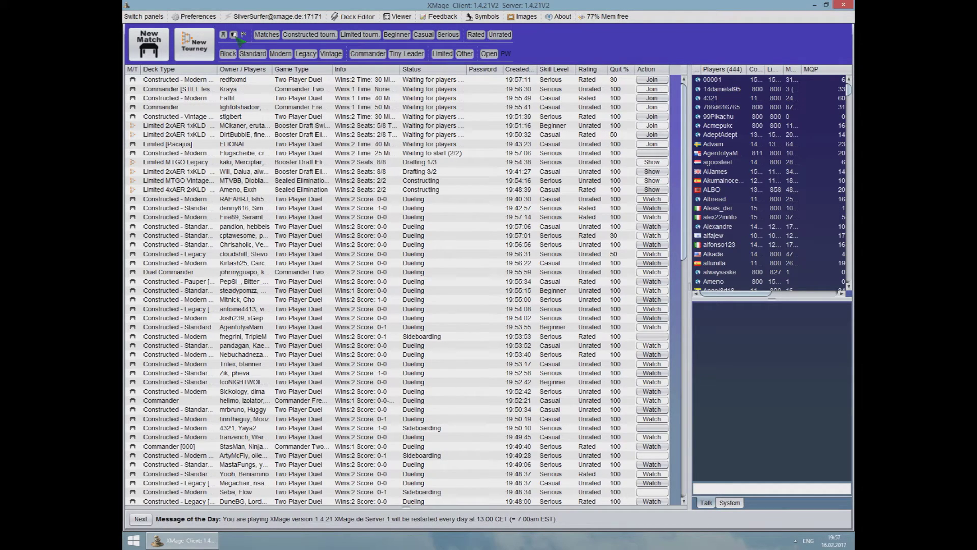
# Step: Hide running tables, constructed and limited tournaments, and Beginner and Serious games from the table list
pyautogui.click(234, 34)
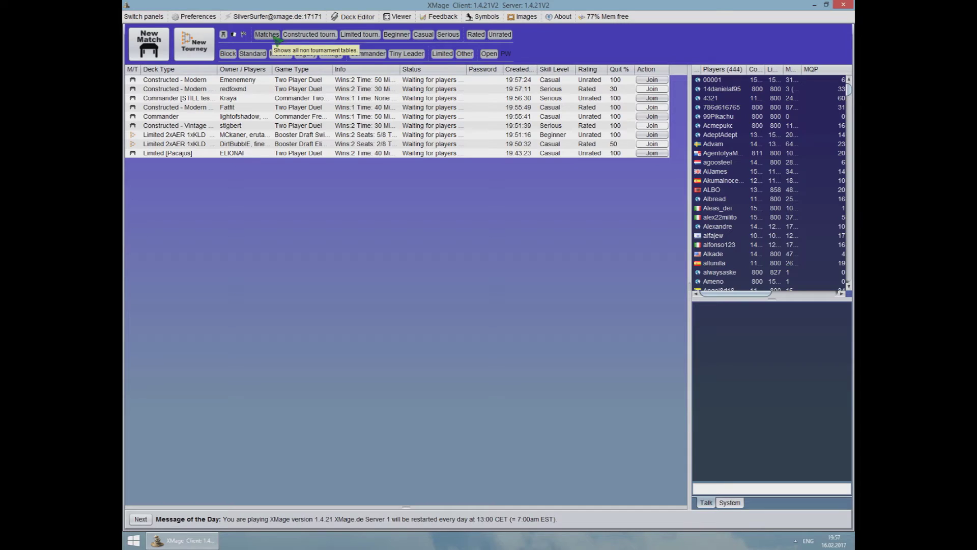
pyautogui.click(330, 36)
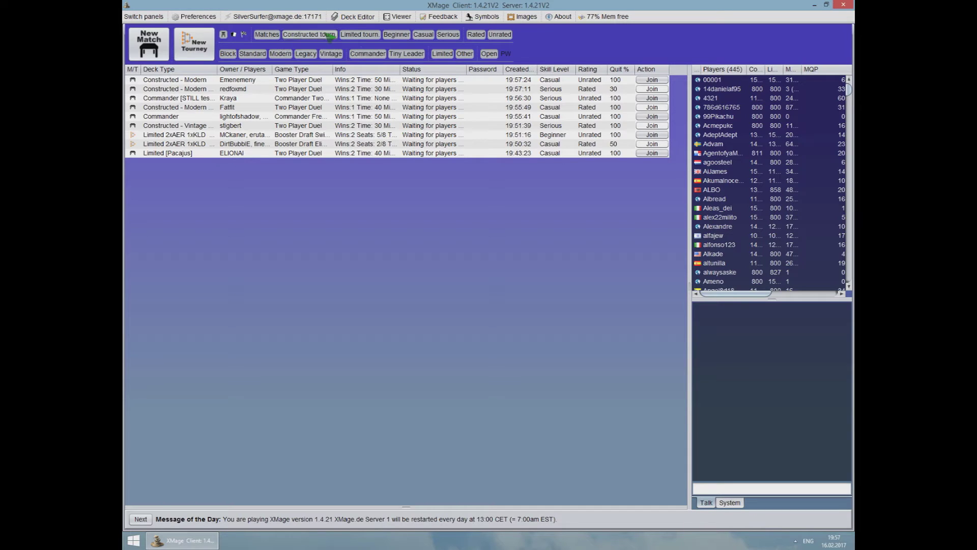
pyautogui.click(358, 35)
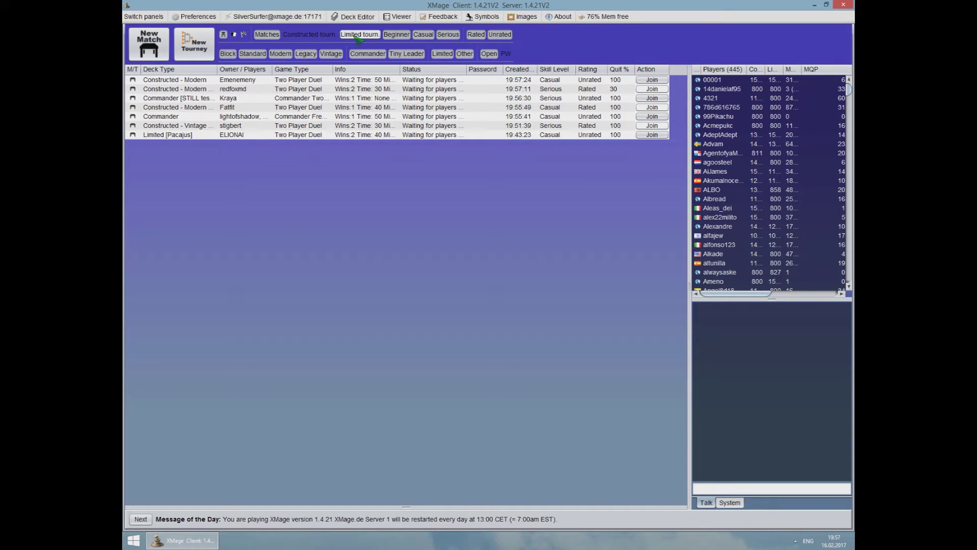
pyautogui.click(397, 35)
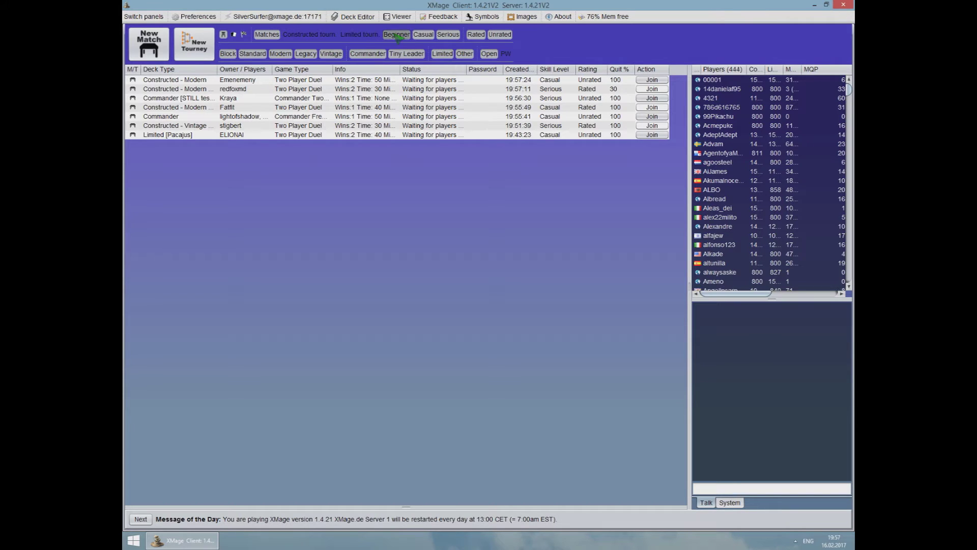
pyautogui.click(448, 35)
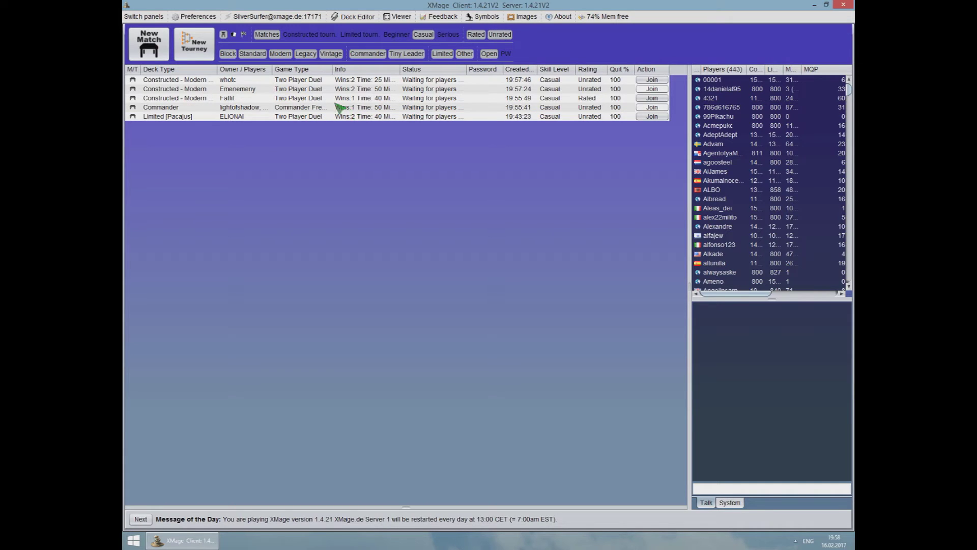
# Step: Exclude the Block, Standard, Legacy, Vintage, Commander, Tiny Leader, Limited and Other formats, leaving only Modern
pyautogui.click(230, 54)
pyautogui.click(253, 54)
pyautogui.click(306, 54)
pyautogui.click(330, 54)
pyautogui.click(367, 54)
pyautogui.click(407, 54)
pyautogui.click(442, 54)
pyautogui.click(471, 55)
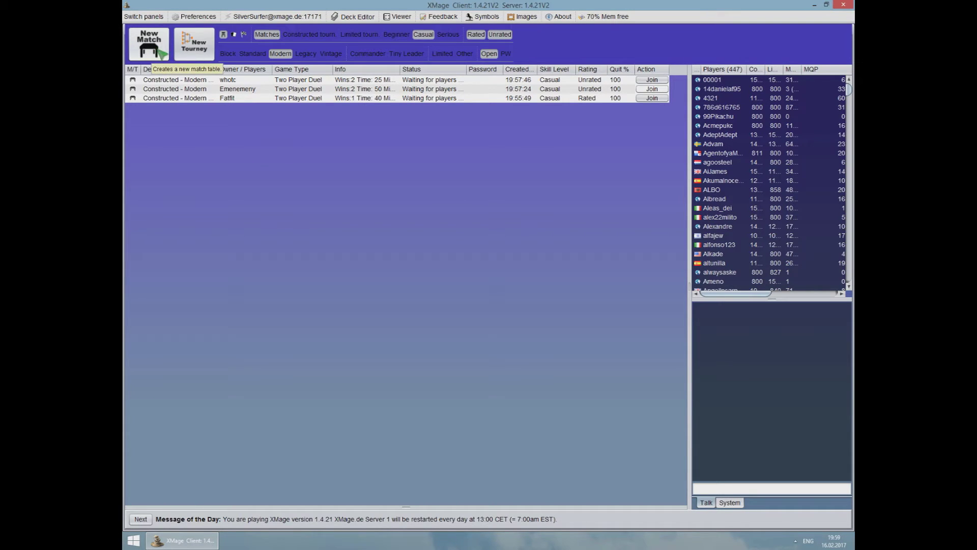
# Step: Open the settings for a new match table and move the dialog closer to the middle of the lobby
pyautogui.click(161, 53)
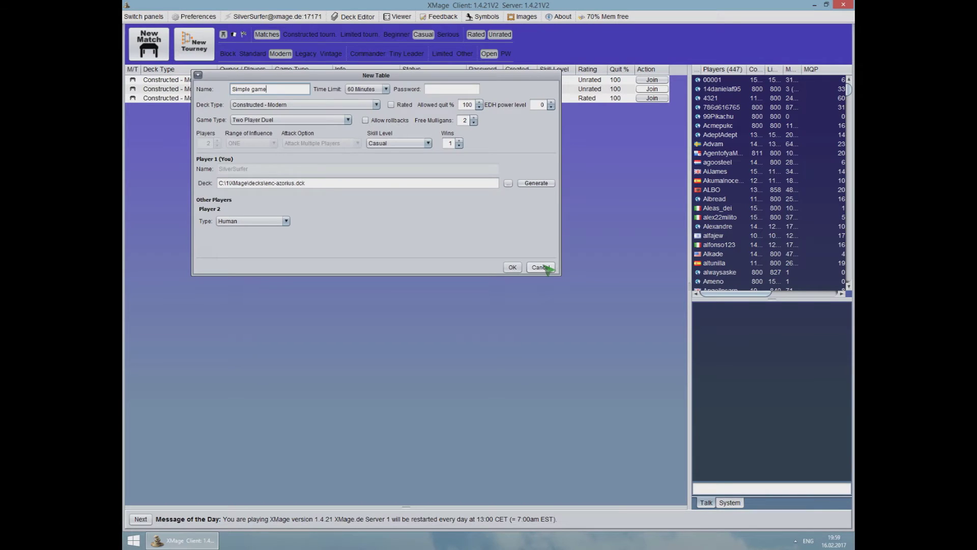
pyautogui.click(540, 267)
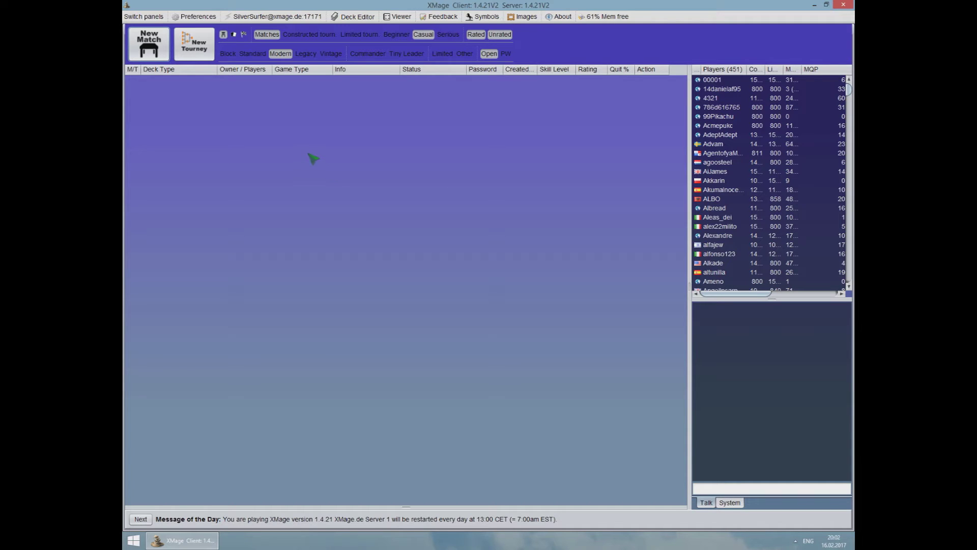
pyautogui.click(165, 55)
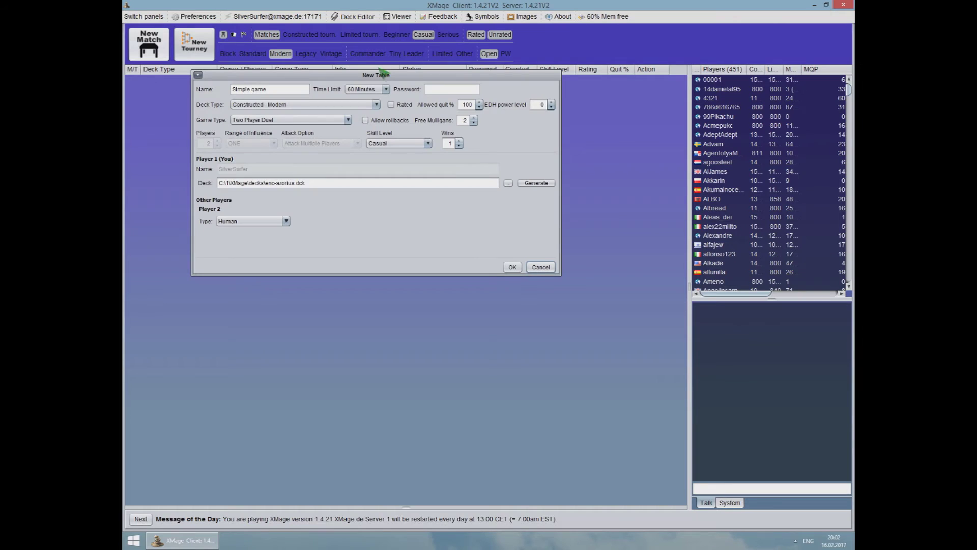
pyautogui.moveTo(389, 80); pyautogui.dragTo(419, 147)
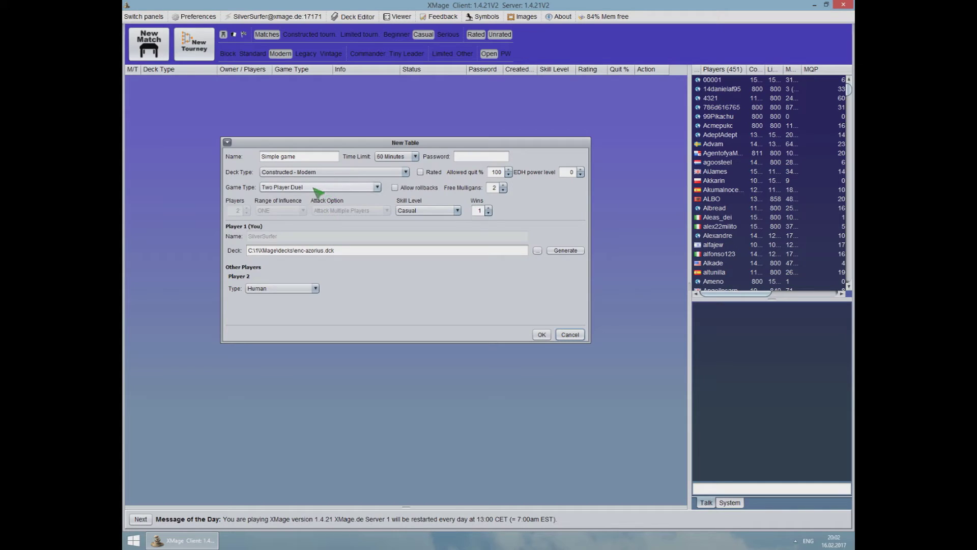
# Step: Review the name field and the available time limits for the new table, leaving both unchanged
pyautogui.click(312, 159)
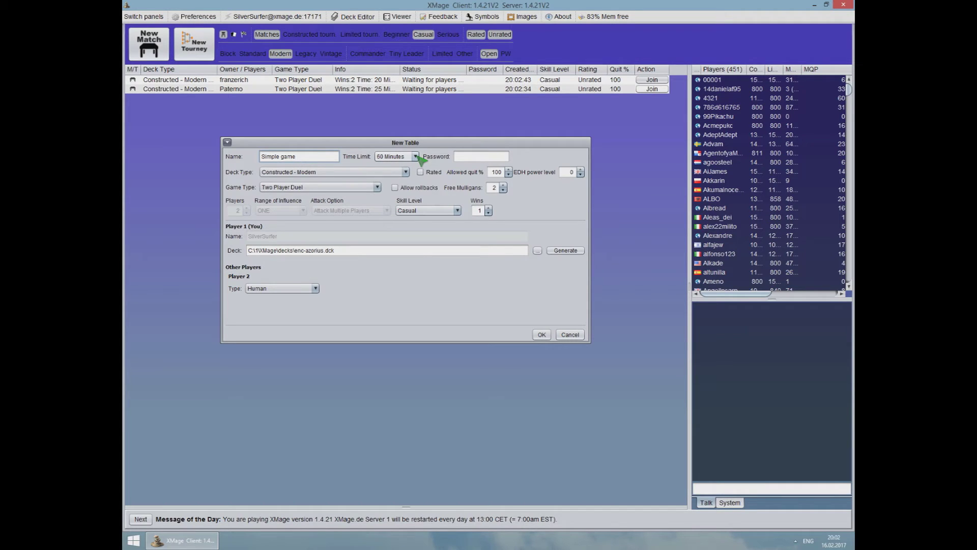
pyautogui.click(415, 156)
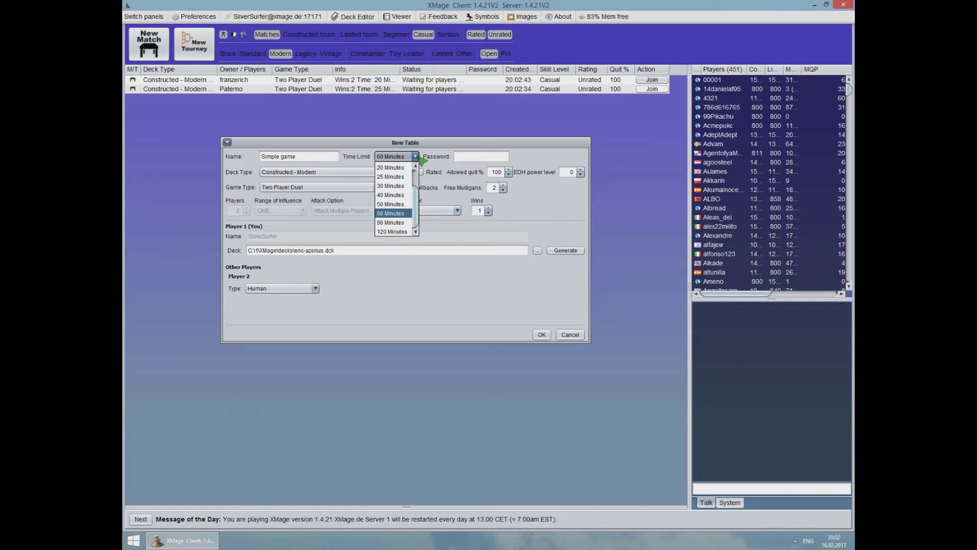
pyautogui.click(415, 157)
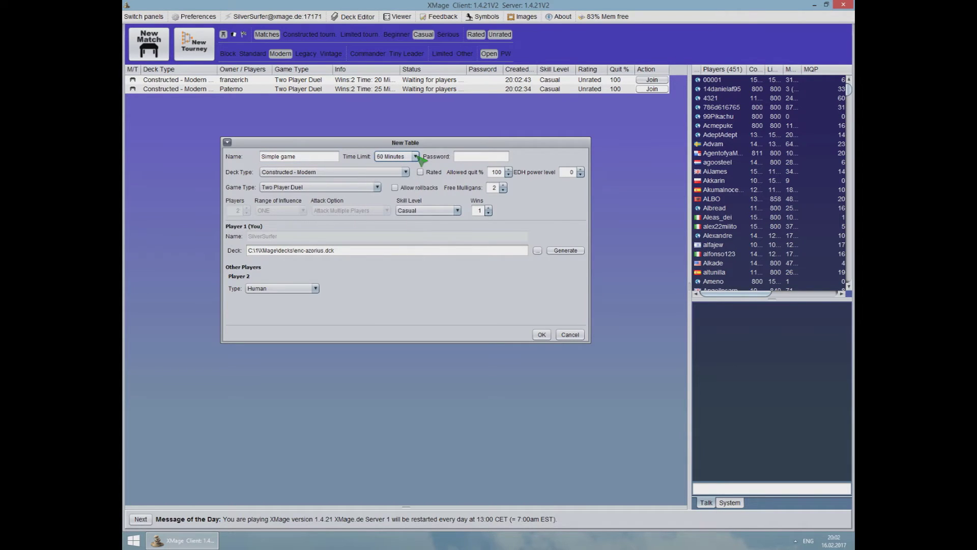
pyautogui.click(415, 157)
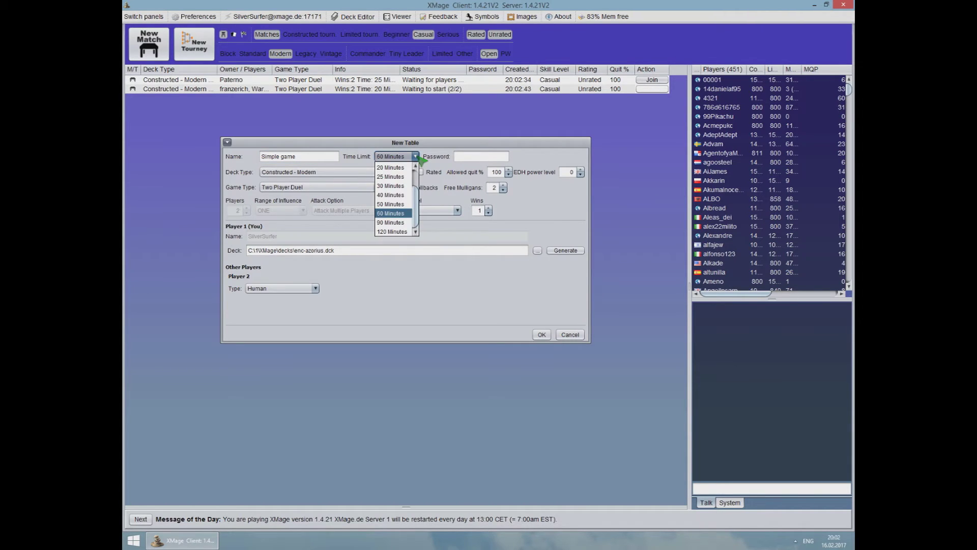
pyautogui.click(415, 156)
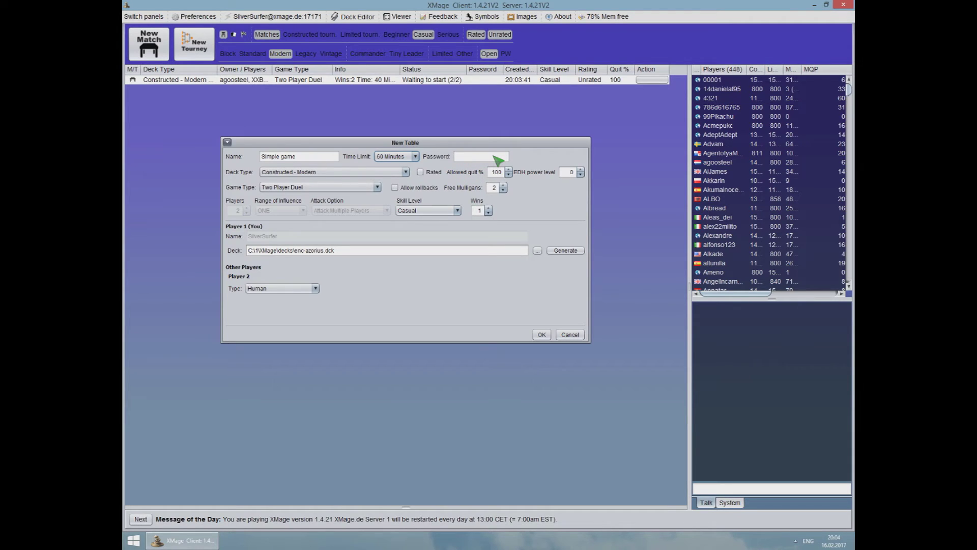
# Step: Review the deck types, EDH power level, game types and free mulligans setting for the new table
pyautogui.click(406, 173)
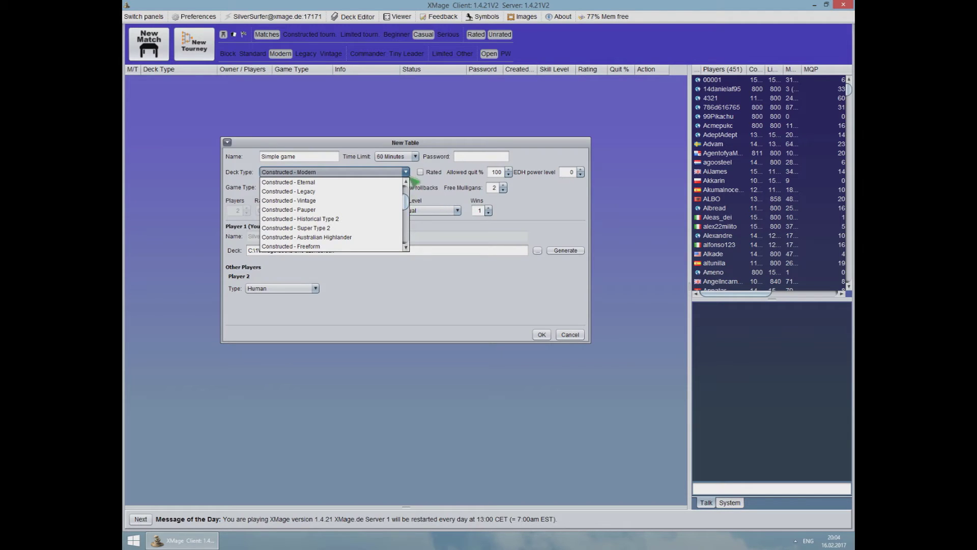
pyautogui.click(406, 172)
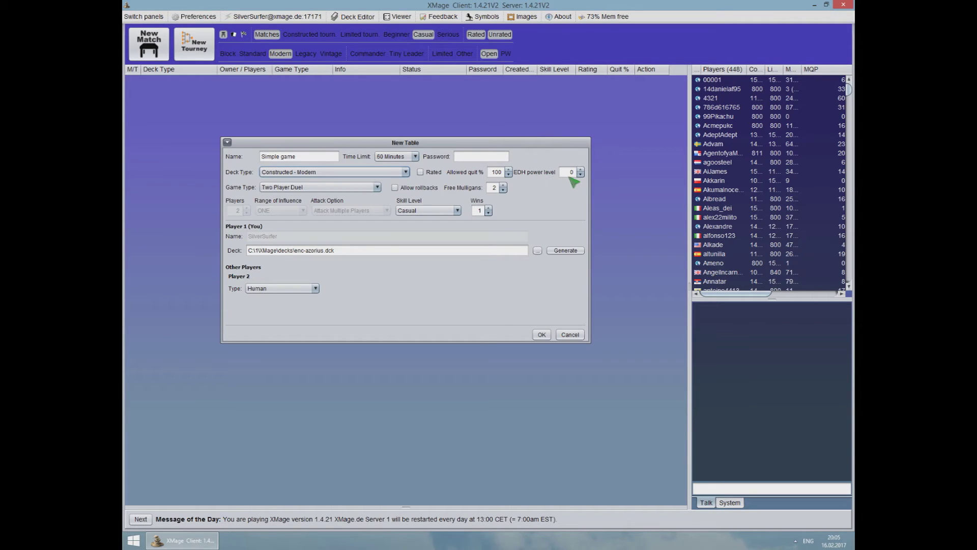
pyautogui.moveTo(571, 178)
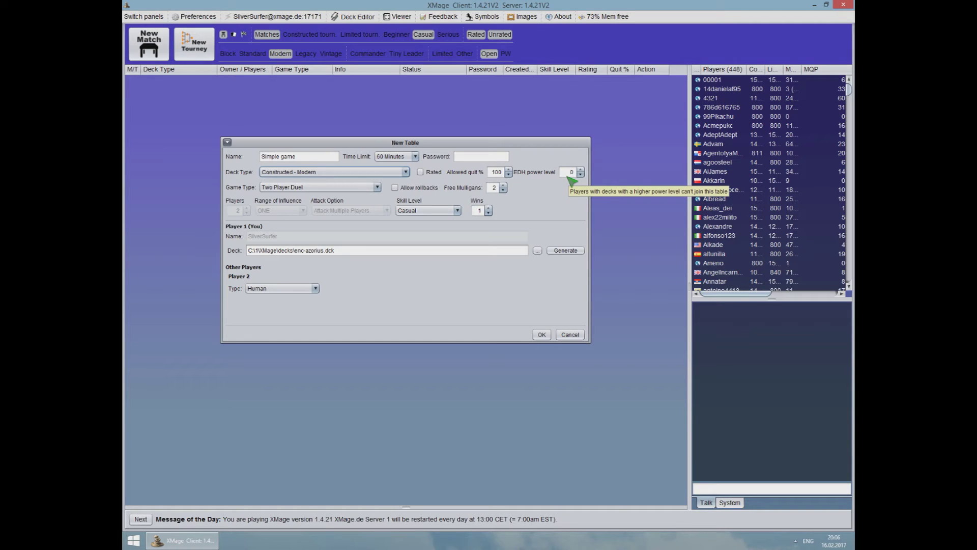
pyautogui.click(379, 187)
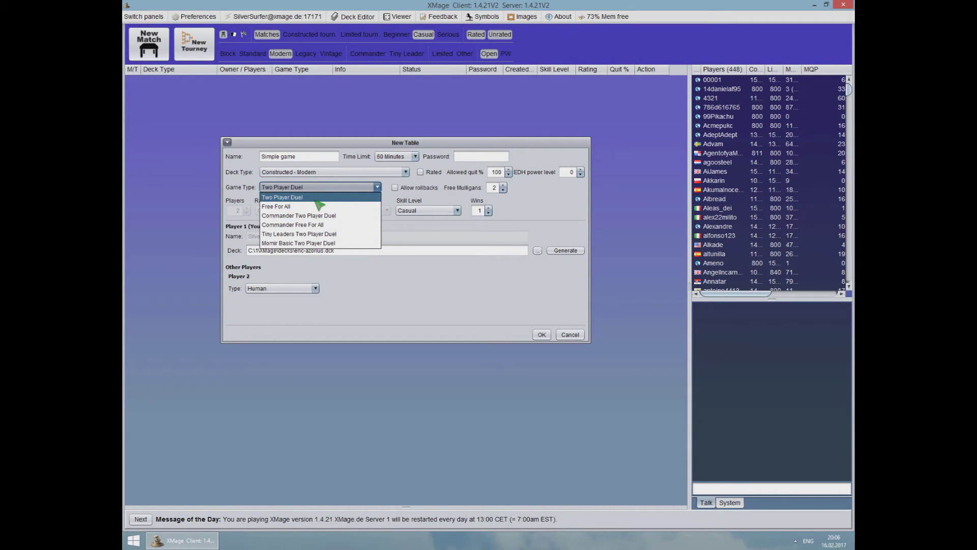
pyautogui.click(378, 187)
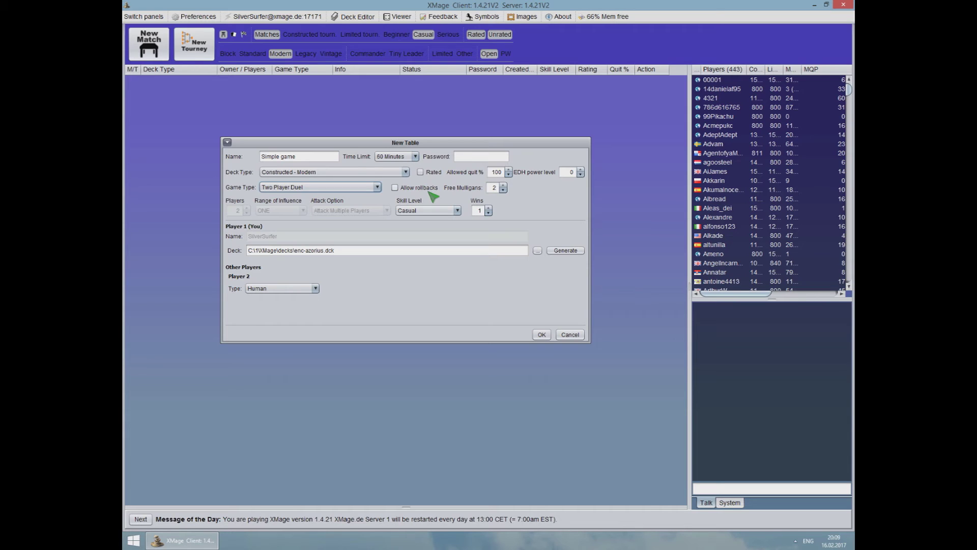
pyautogui.moveTo(467, 188)
pyautogui.click(503, 190)
pyautogui.click(503, 190)
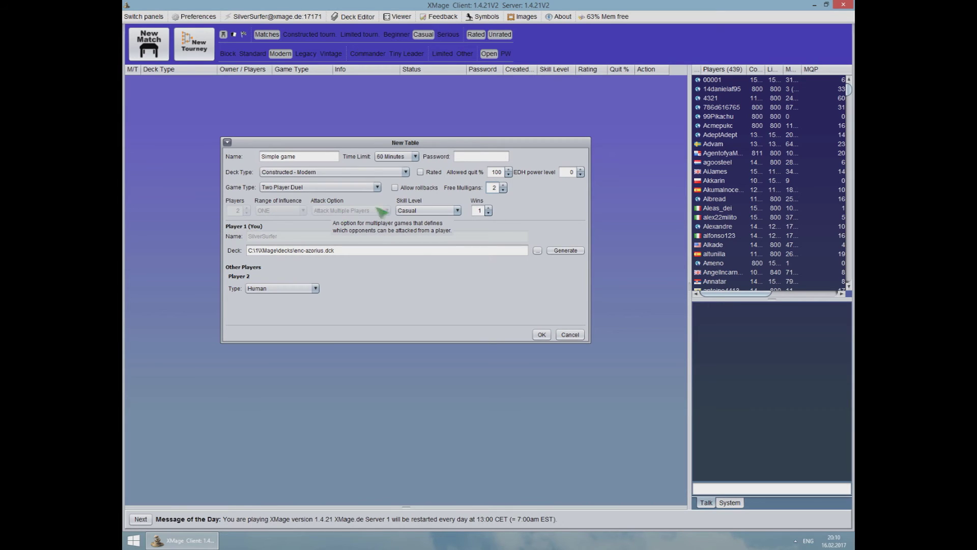
# Step: Switch the match's skill level to Beginner and back to Casual
pyautogui.click(437, 211)
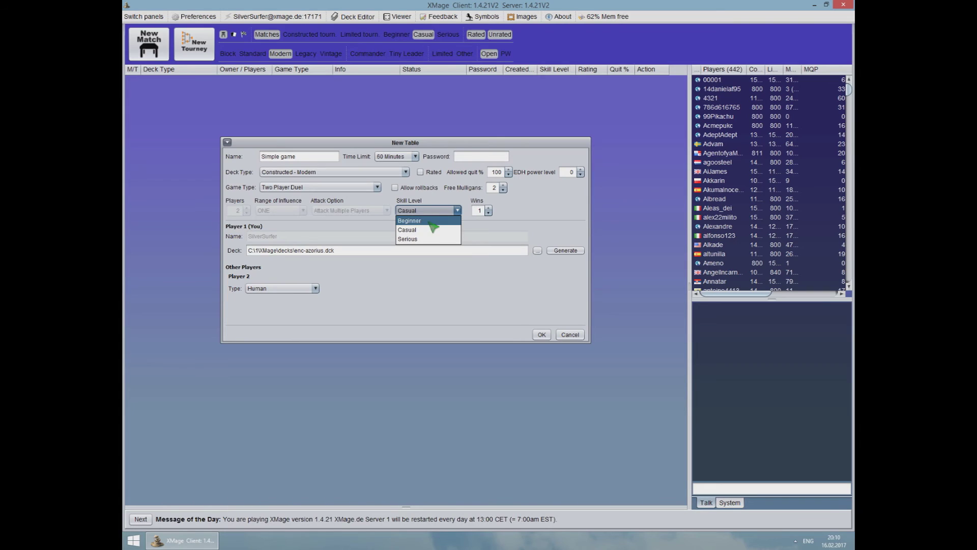
pyautogui.click(430, 222)
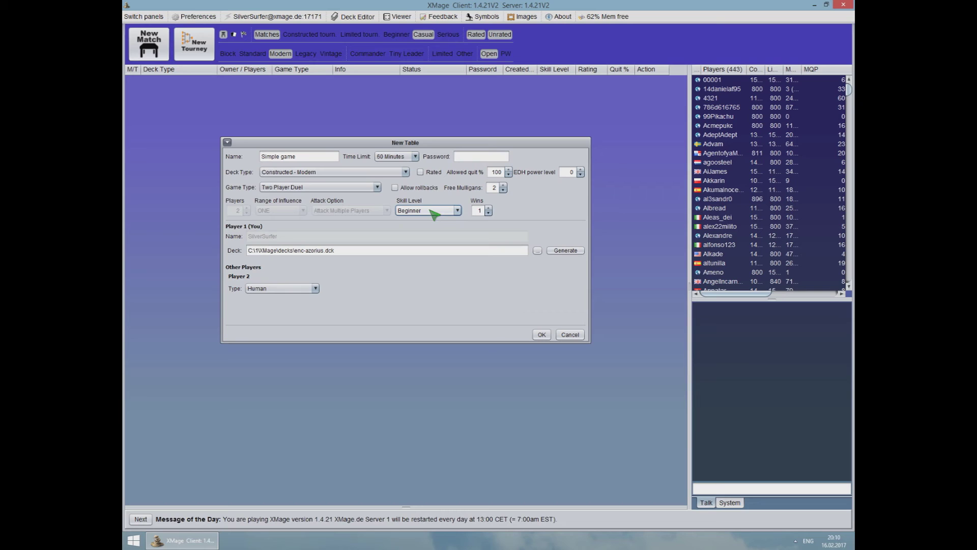
pyautogui.click(433, 212)
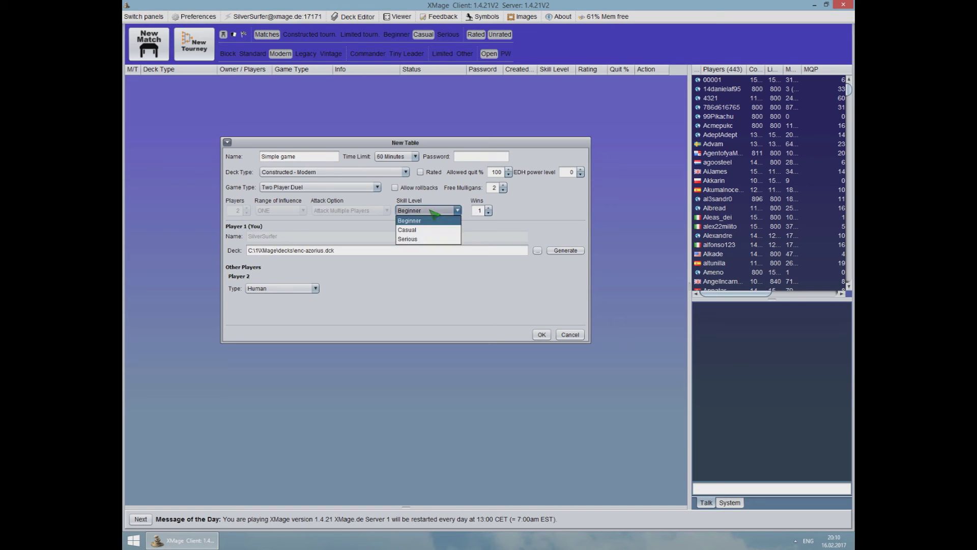
pyautogui.click(434, 230)
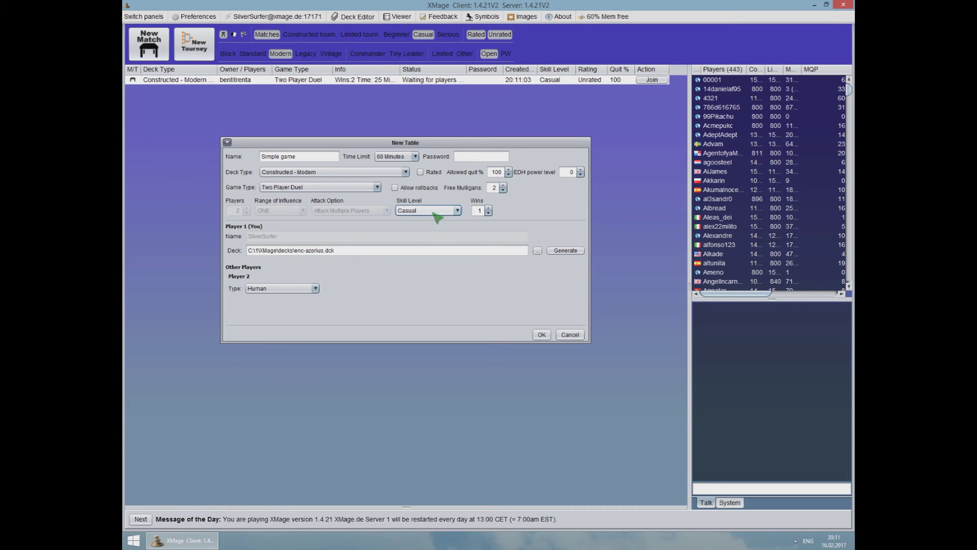
# Step: Examine the Serious skill level option and the number of wins setting without changing either
pyautogui.click(437, 212)
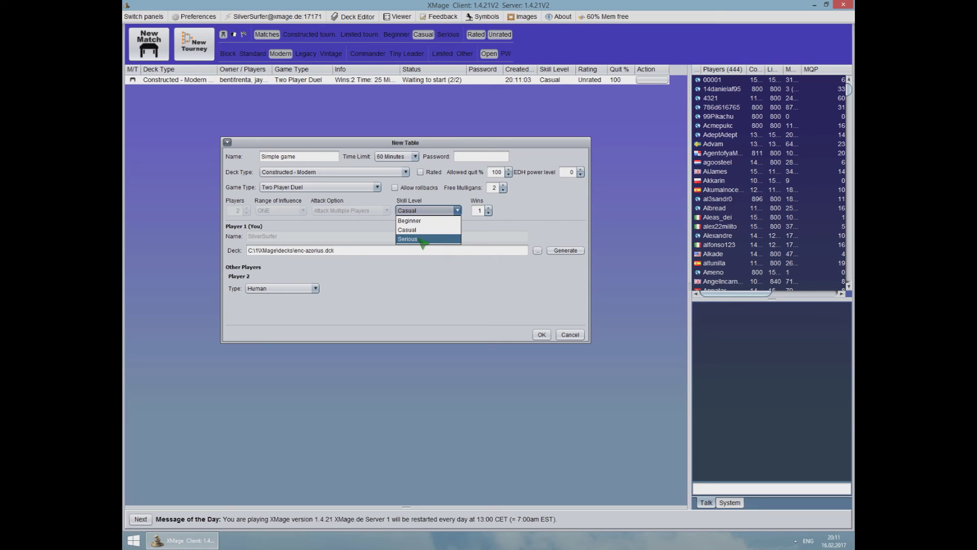
pyautogui.click(498, 234)
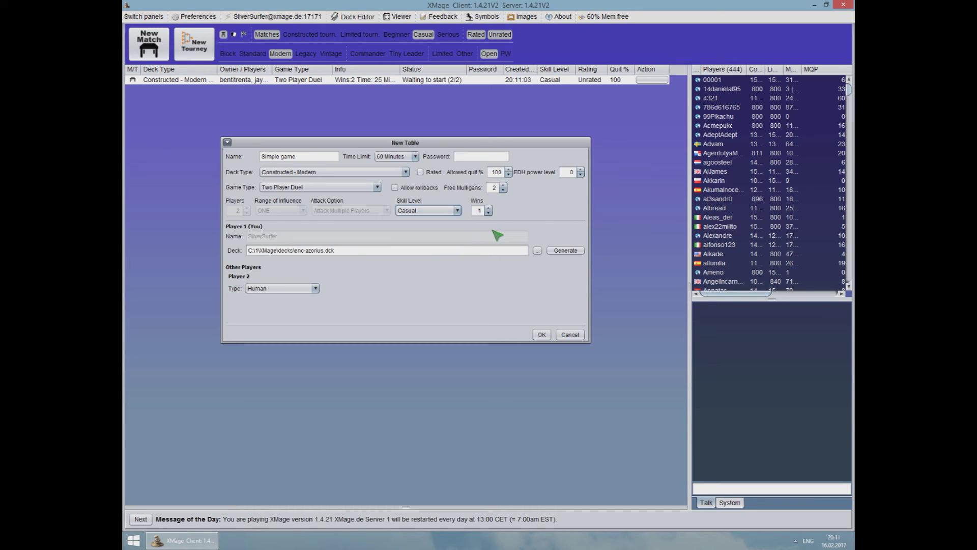
pyautogui.click(457, 211)
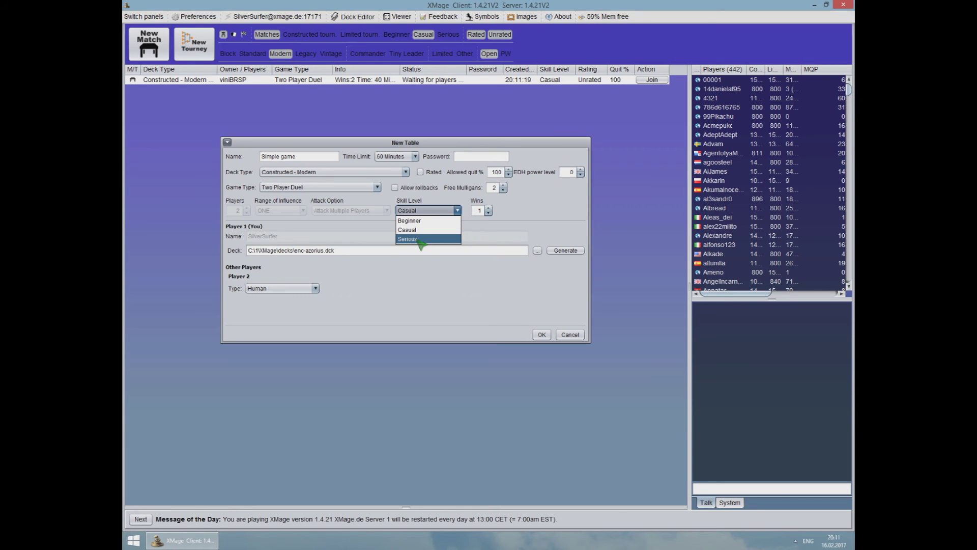
pyautogui.click(458, 210)
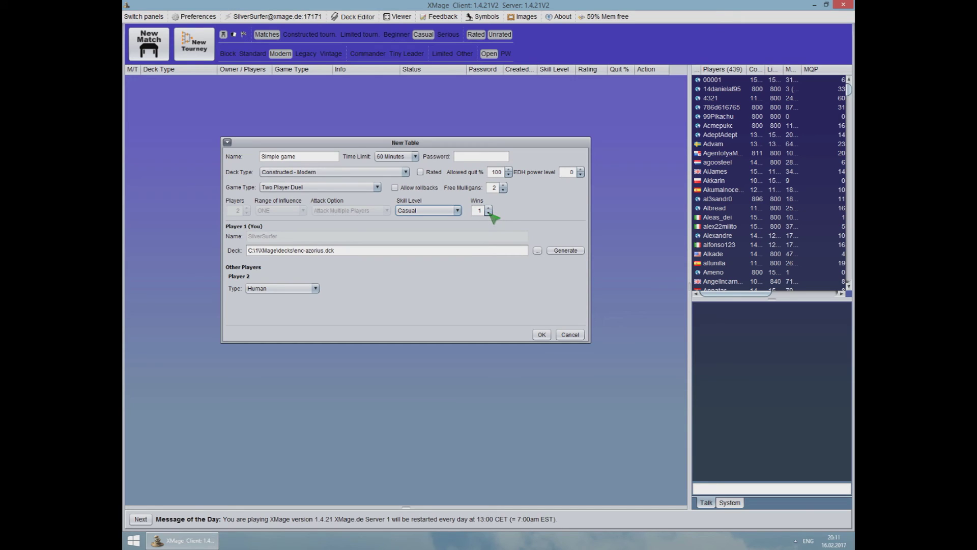
pyautogui.click(484, 210)
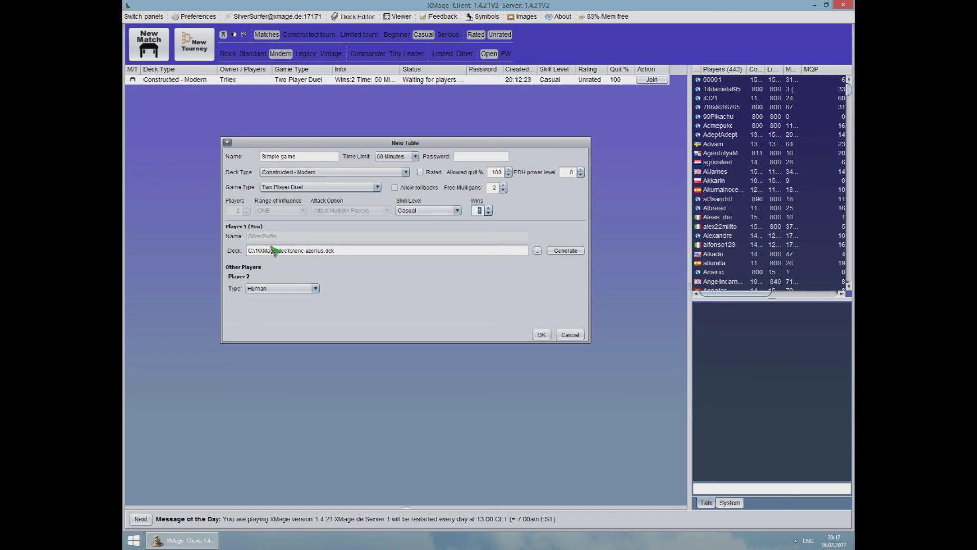
# Step: Load enc-azorius.dck from the decks folder as Player 1's deck
pyautogui.click(537, 250)
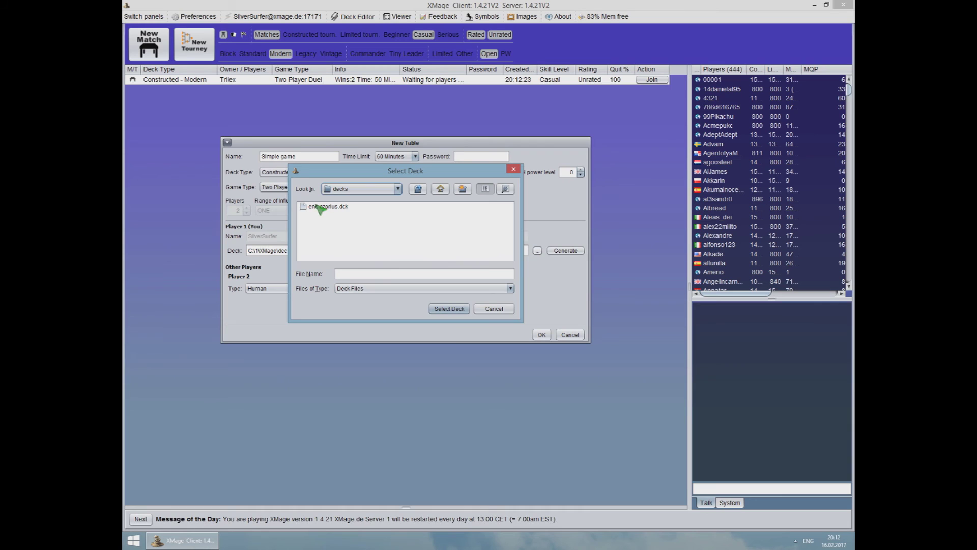
pyautogui.click(383, 192)
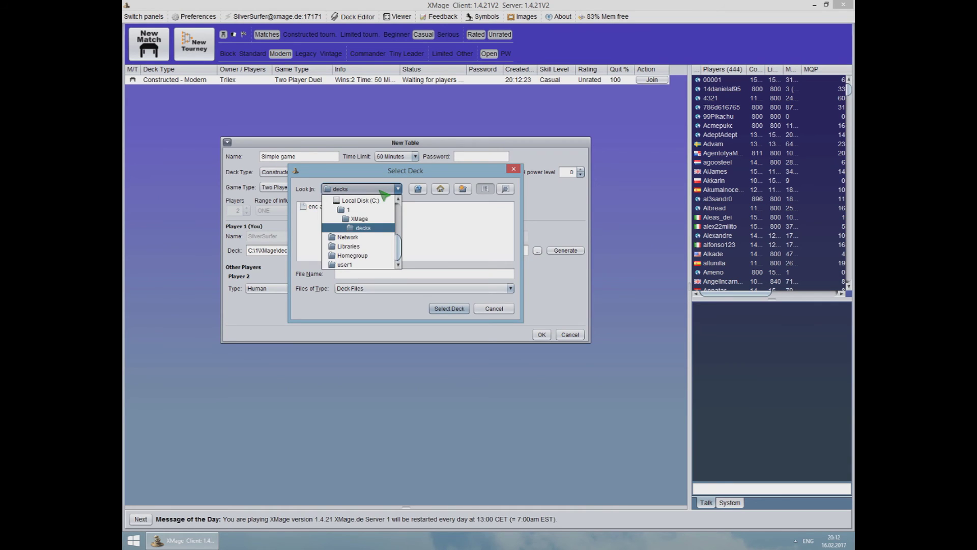
pyautogui.click(383, 192)
pyautogui.click(346, 207)
pyautogui.click(463, 309)
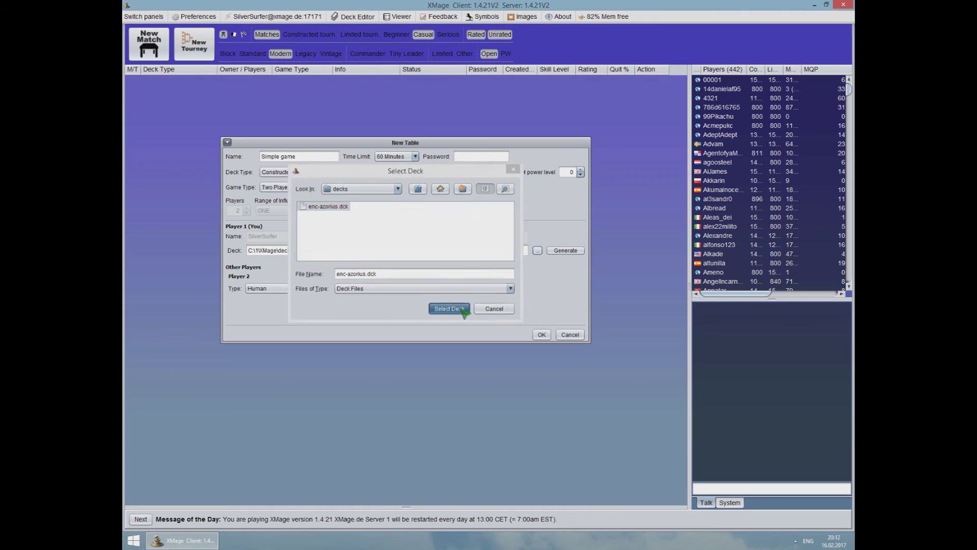
pyautogui.click(366, 251)
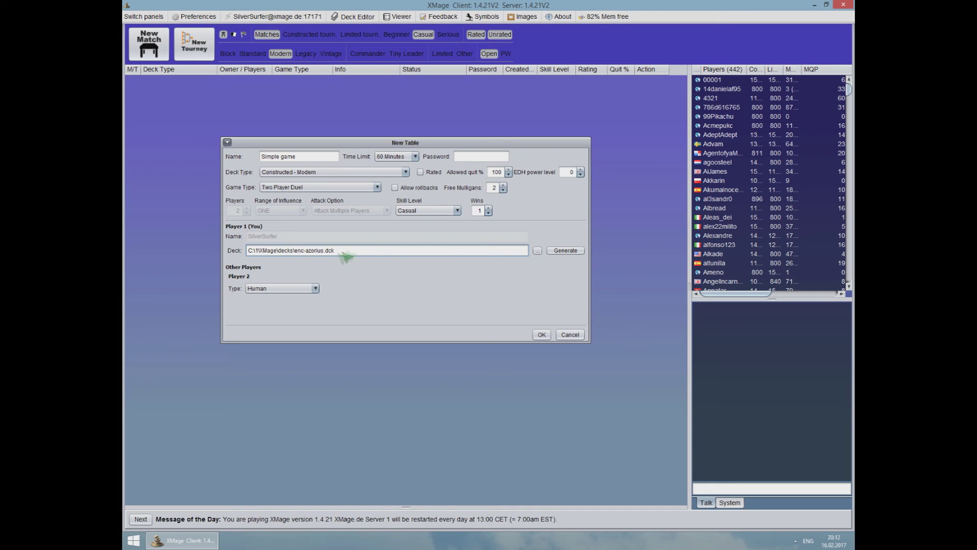
# Step: Examine the deck generator's settings without generating a deck, and review the available player types for Player 2
pyautogui.click(564, 251)
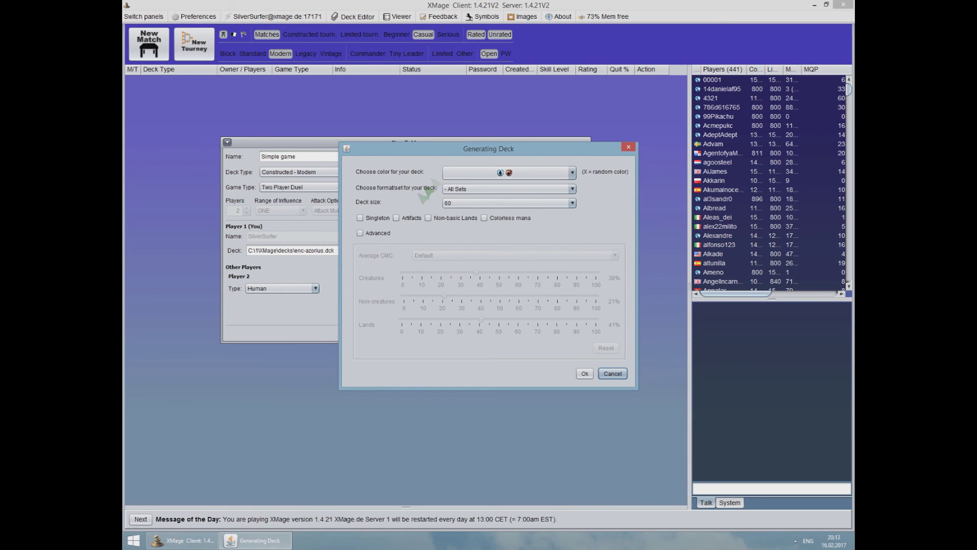
pyautogui.click(619, 374)
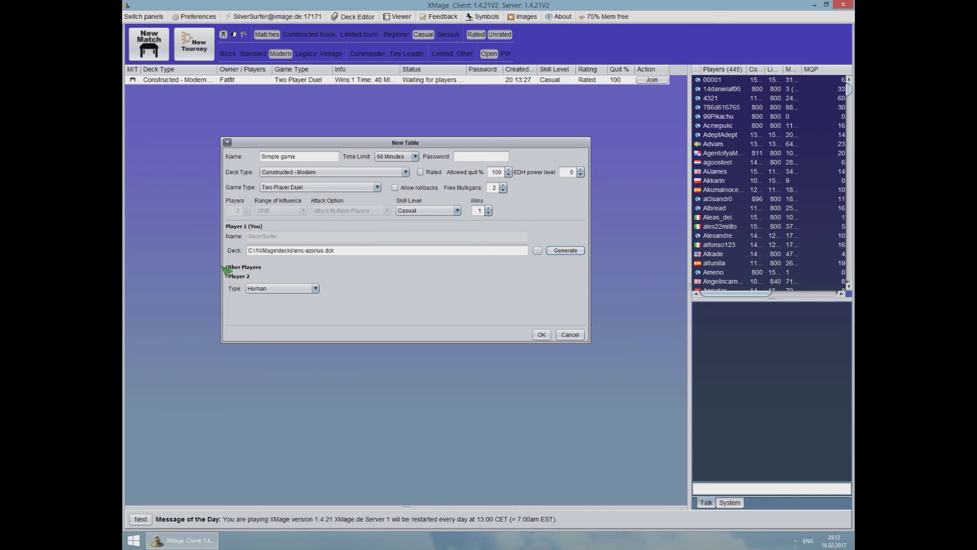
pyautogui.click(274, 289)
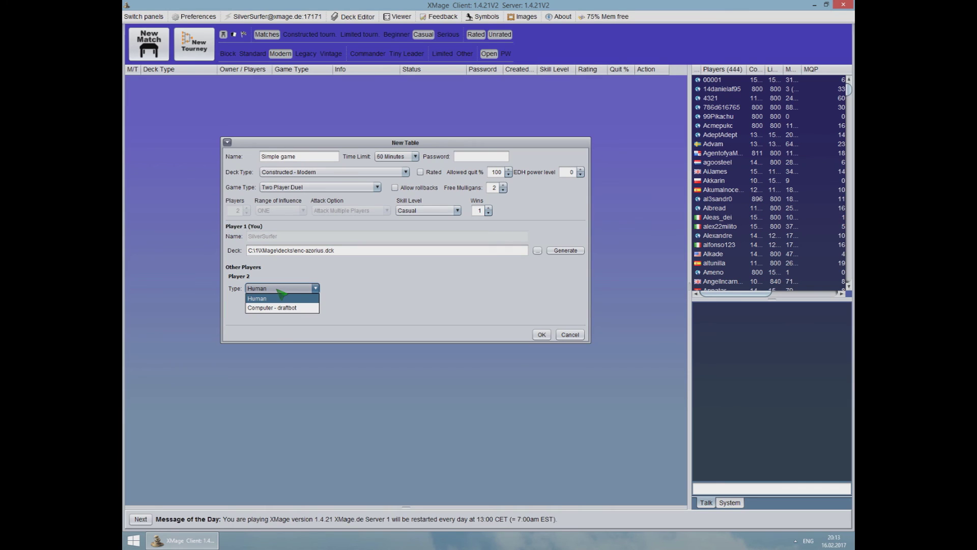
pyautogui.click(281, 289)
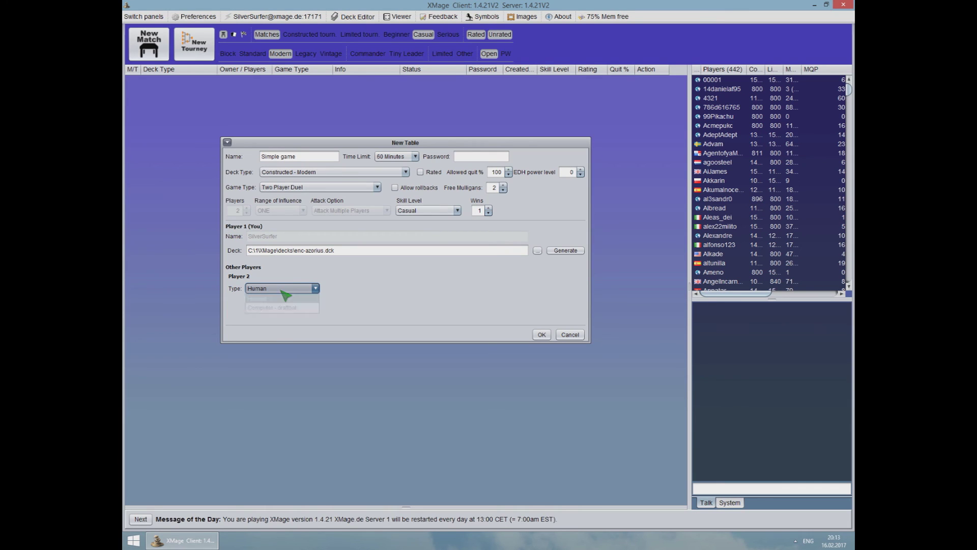
pyautogui.click(273, 289)
pyautogui.click(273, 289)
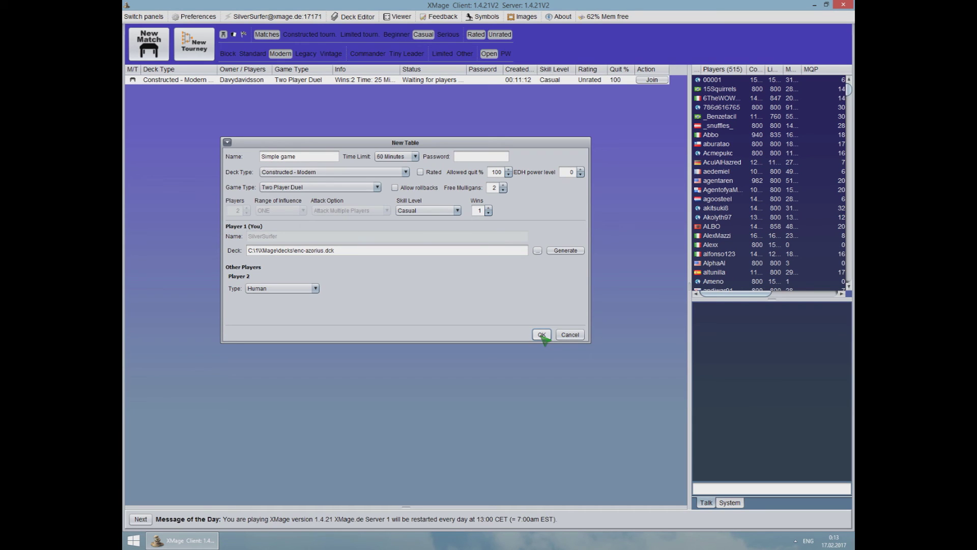
# Step: Create the Modern two-player table, move the waiting window toward the middle of the lobby, and start the match once an opponent joins
pyautogui.click(542, 335)
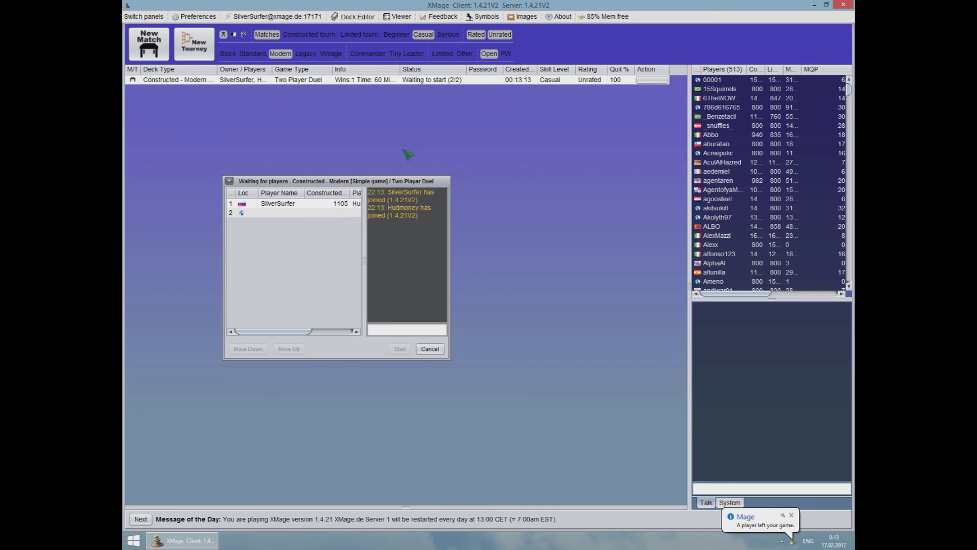
pyautogui.moveTo(410, 183); pyautogui.dragTo(450, 181)
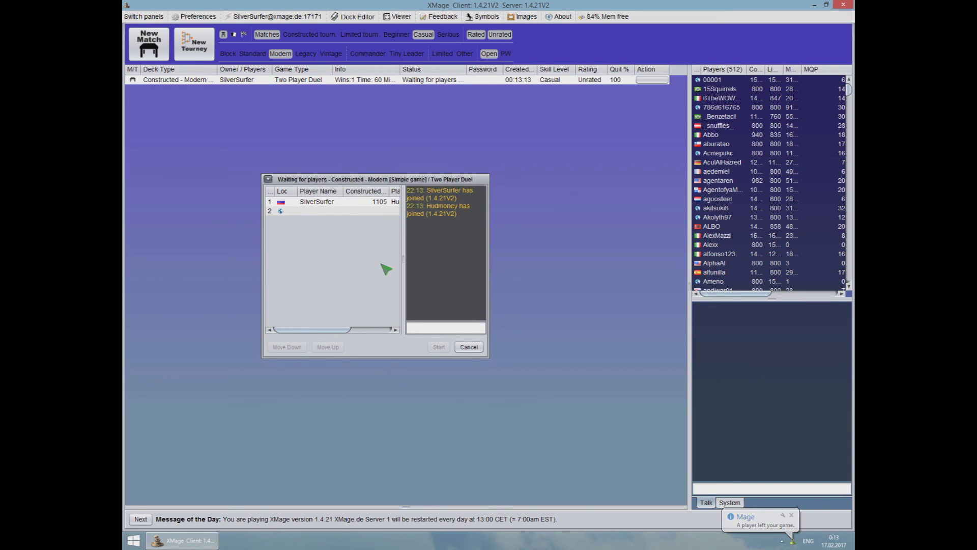
pyautogui.moveTo(349, 332); pyautogui.dragTo(327, 332)
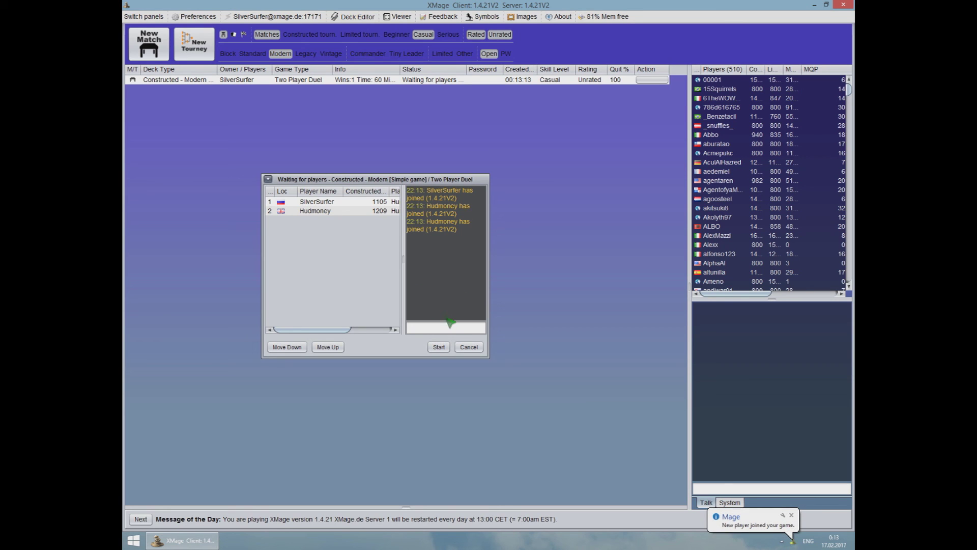
pyautogui.click(443, 348)
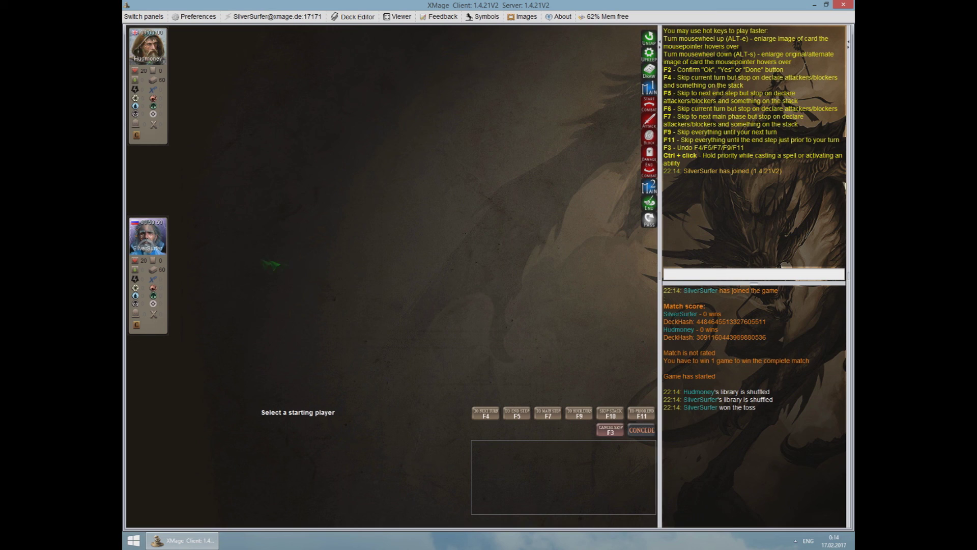
# Step: Choose yourself as the starting player and examine the Oblivion Ring card in the opening hand
pyautogui.click(160, 242)
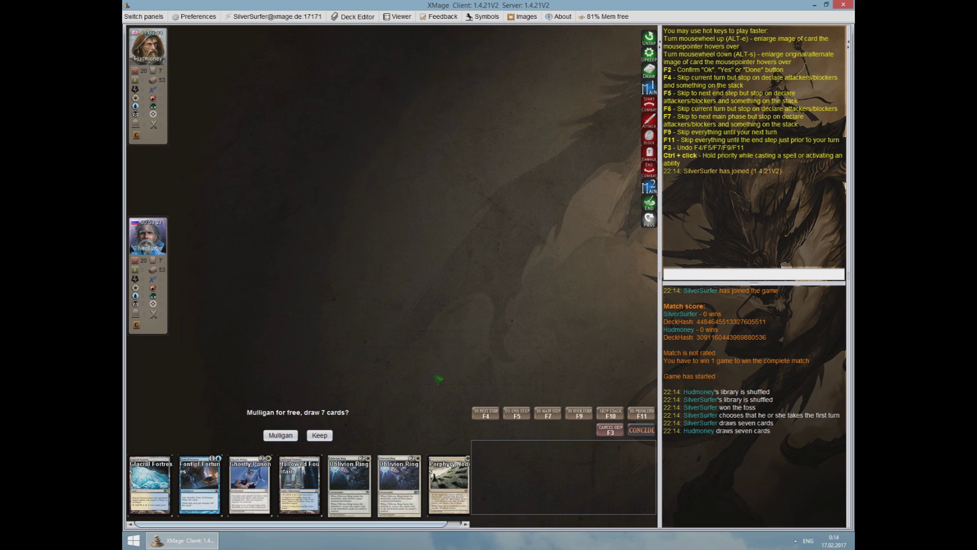
pyautogui.moveTo(336, 520)
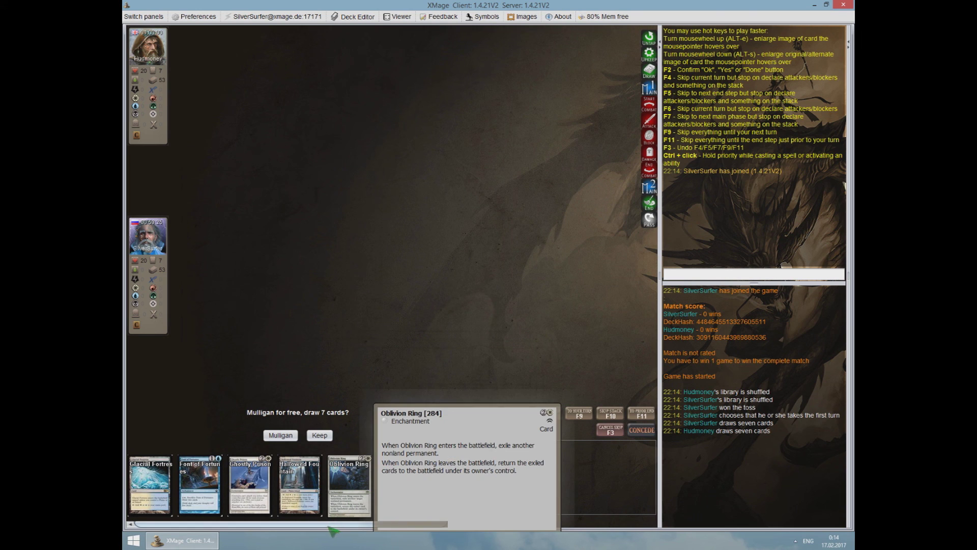
# Step: Keep the opening seven-card hand and send the opponent the chat messages "hi" and "gl"
pyautogui.moveTo(166, 488)
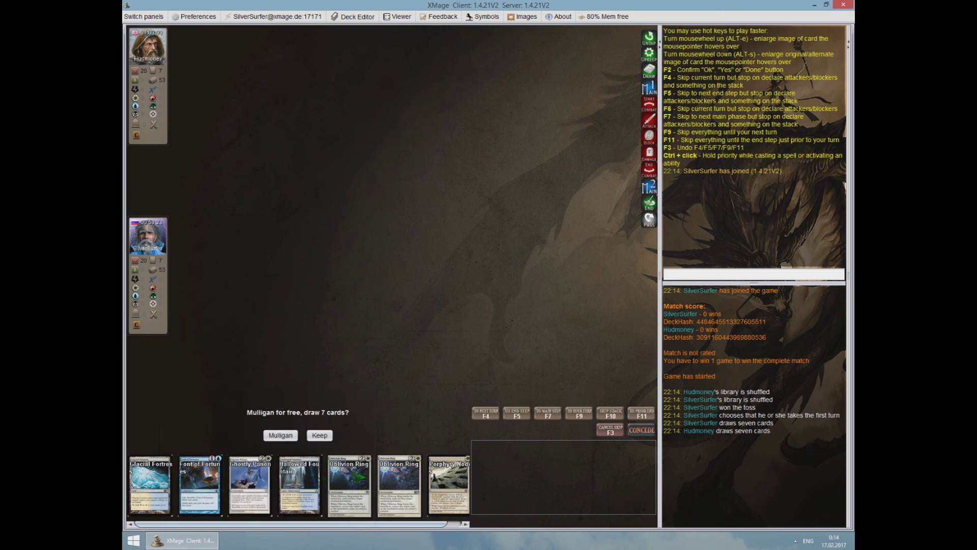
pyautogui.click(328, 436)
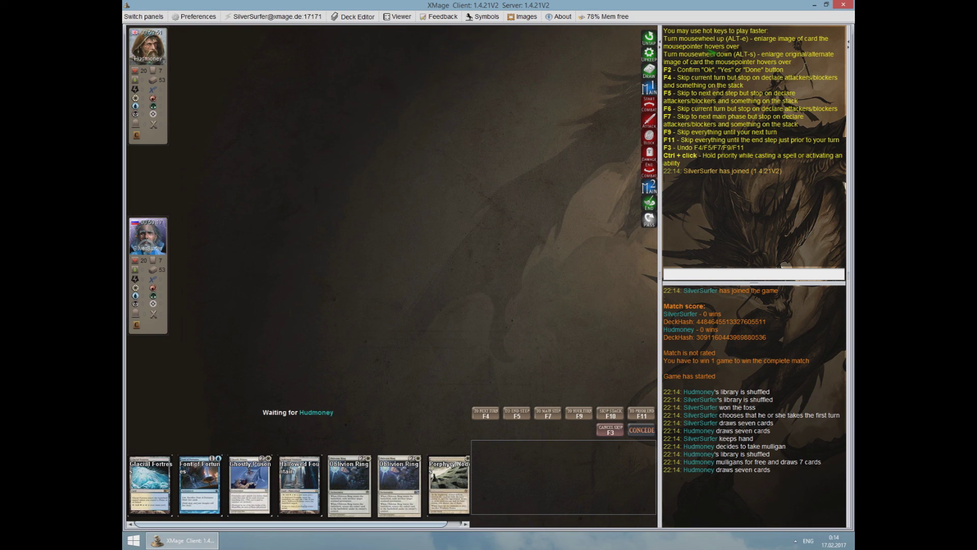
pyautogui.click(710, 275)
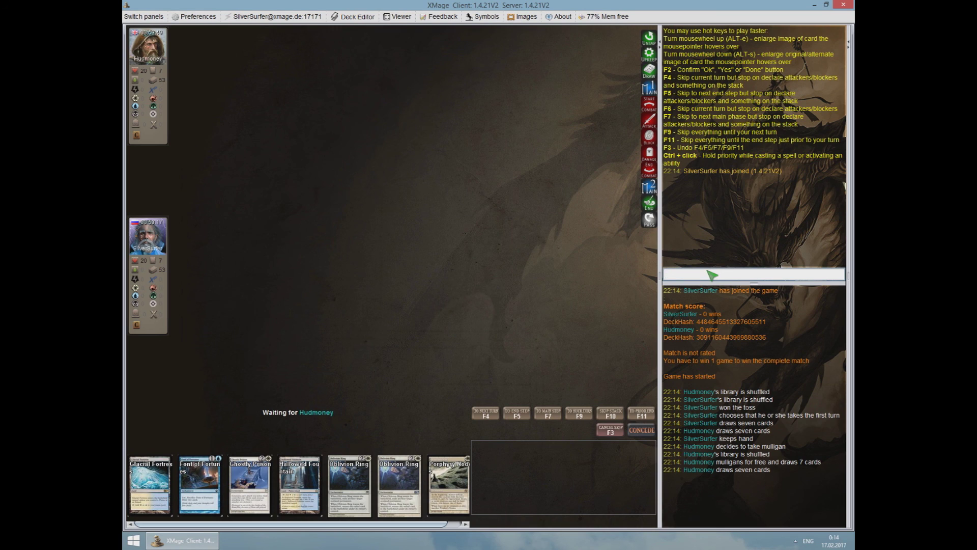
pyautogui.write('hi')
pyautogui.press('Return')
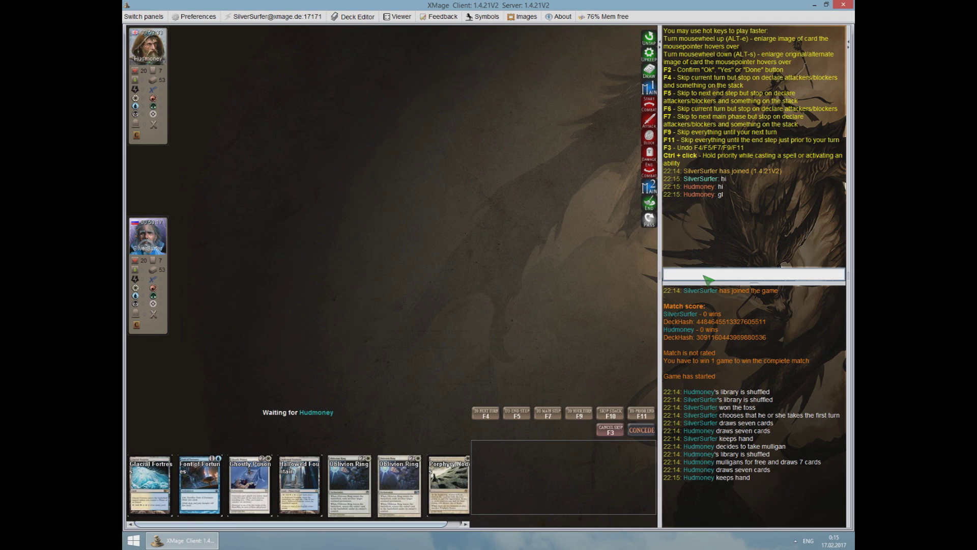
pyautogui.write('gl')
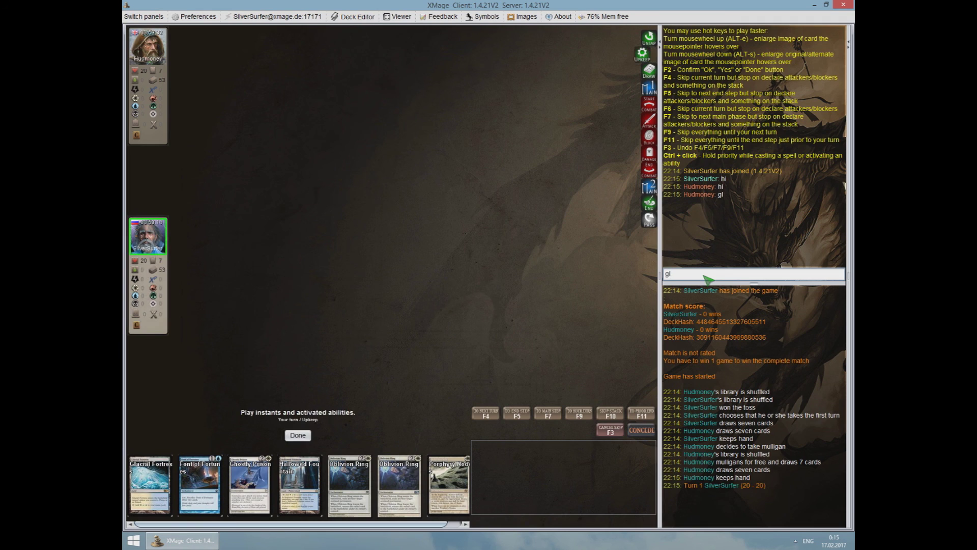
pyautogui.press('Return')
# Step: Pass priority in the turn 1 upkeep, play the Hallowed Fountain land in the precombat main phase, and check the Porphyry Nodes card
pyautogui.moveTo(437, 471)
pyautogui.click(298, 435)
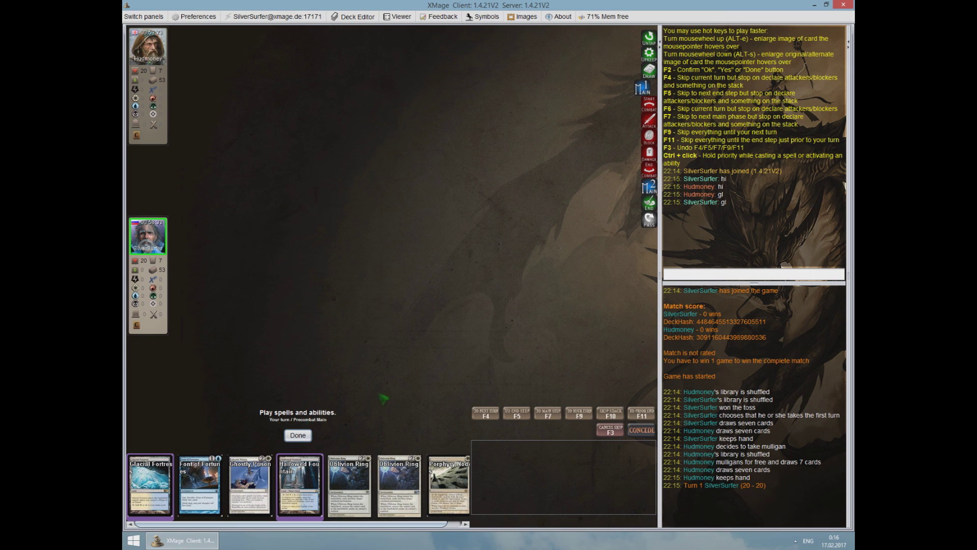
pyautogui.moveTo(325, 496)
pyautogui.moveTo(168, 486)
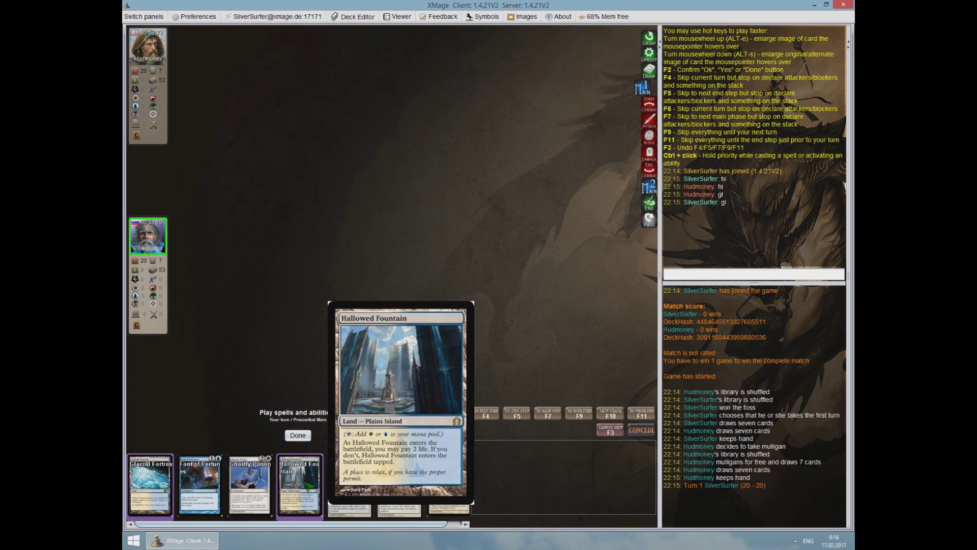
pyautogui.click(309, 486)
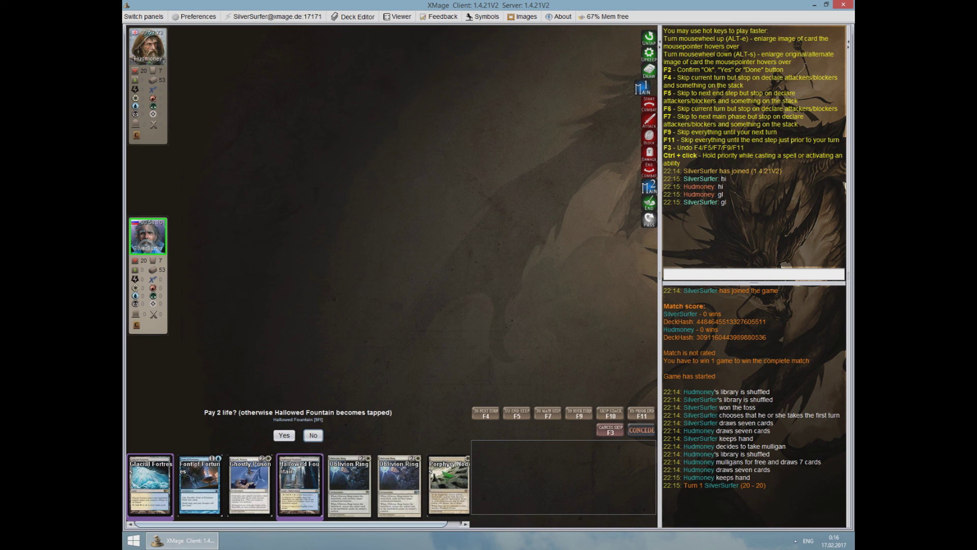
pyautogui.moveTo(442, 471)
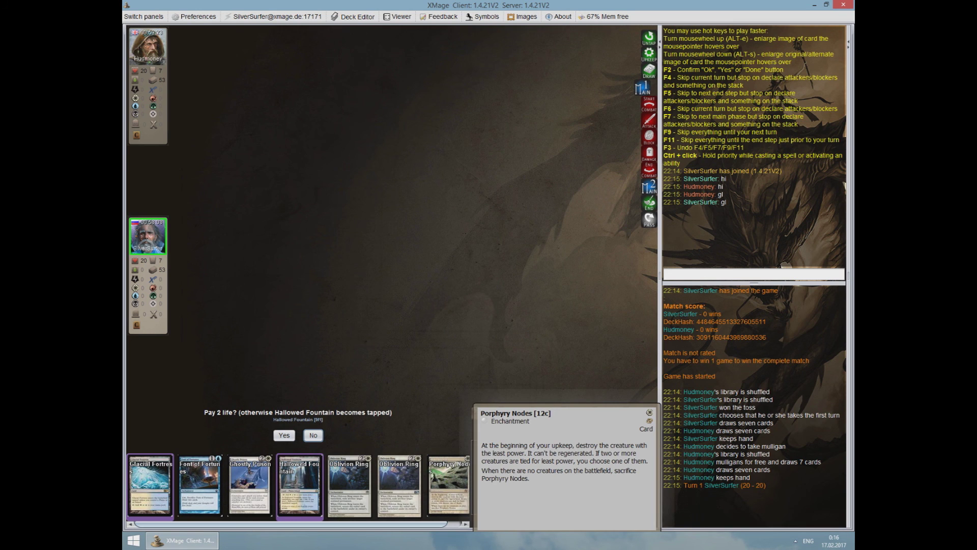